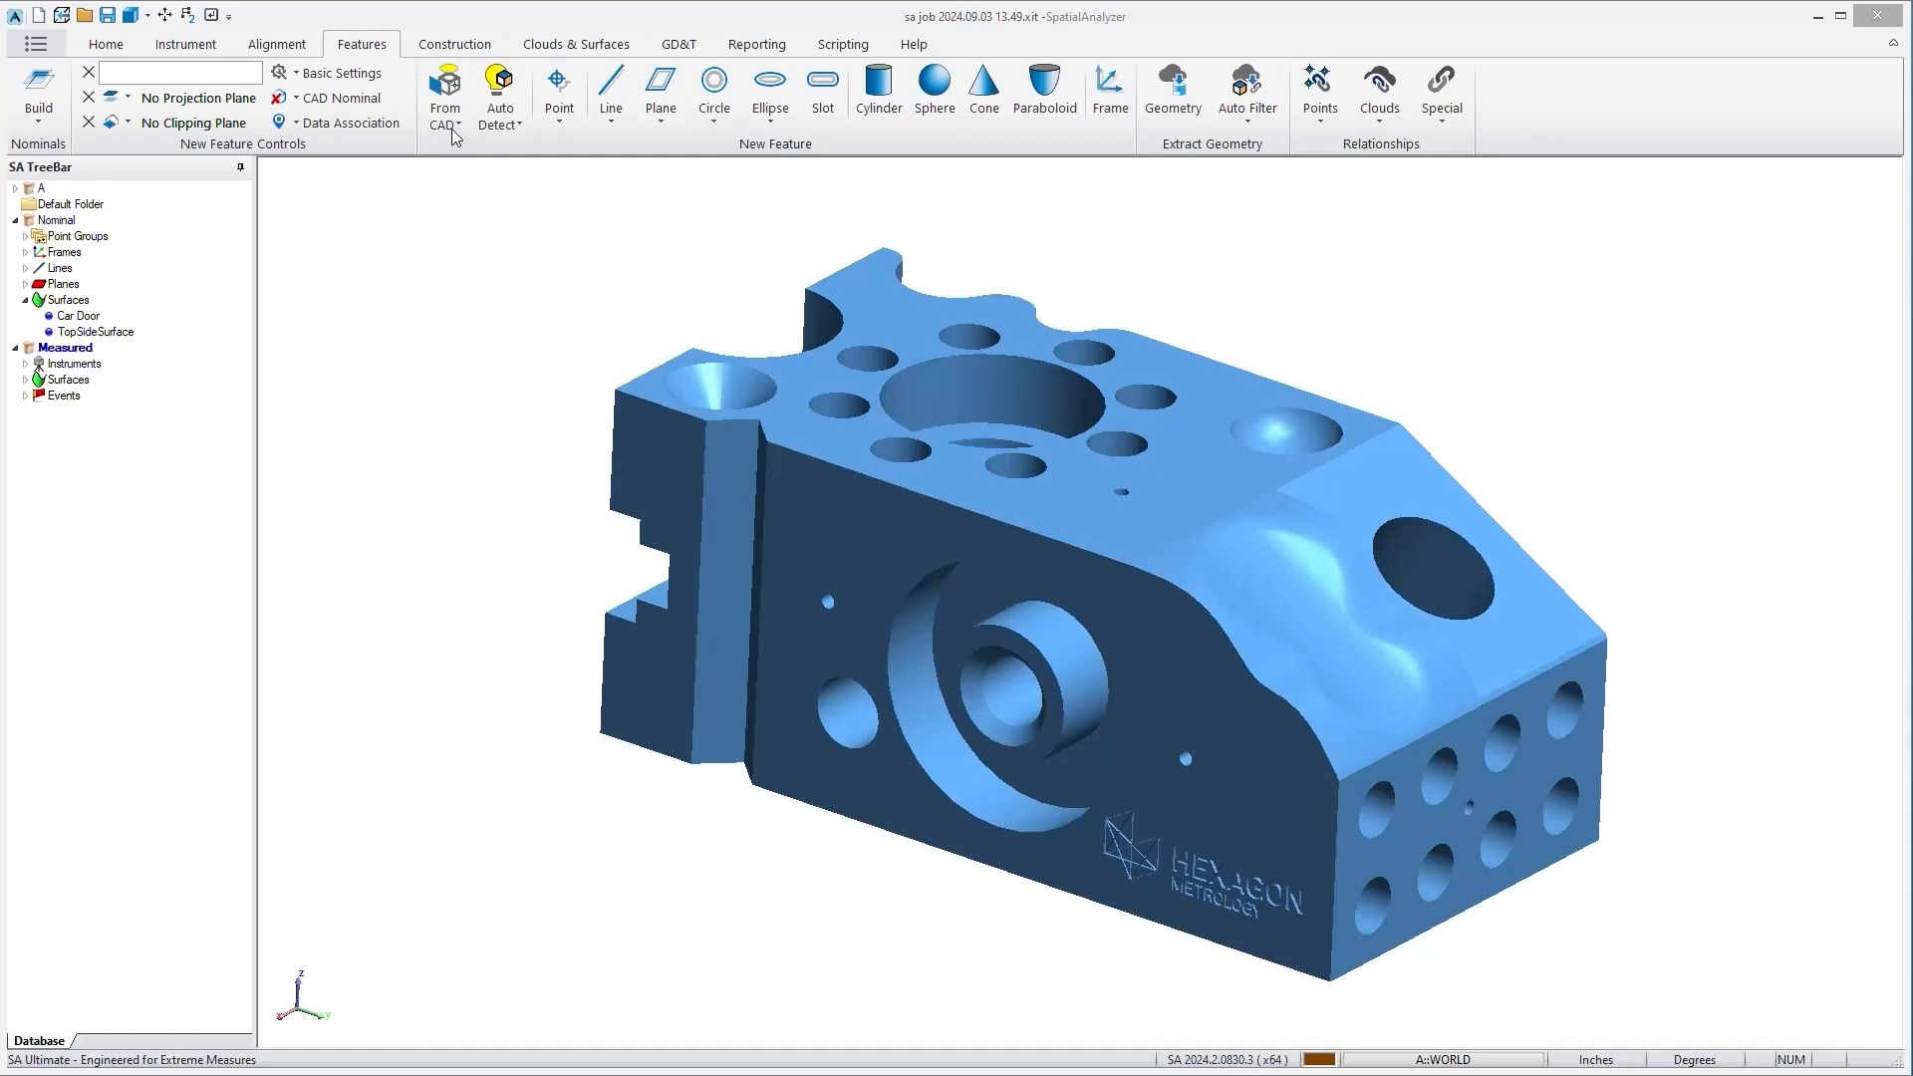
- Create a circle feature from the large central bore's top edge on the blue block, using 2D geometry from CAD
left_click(494, 170)
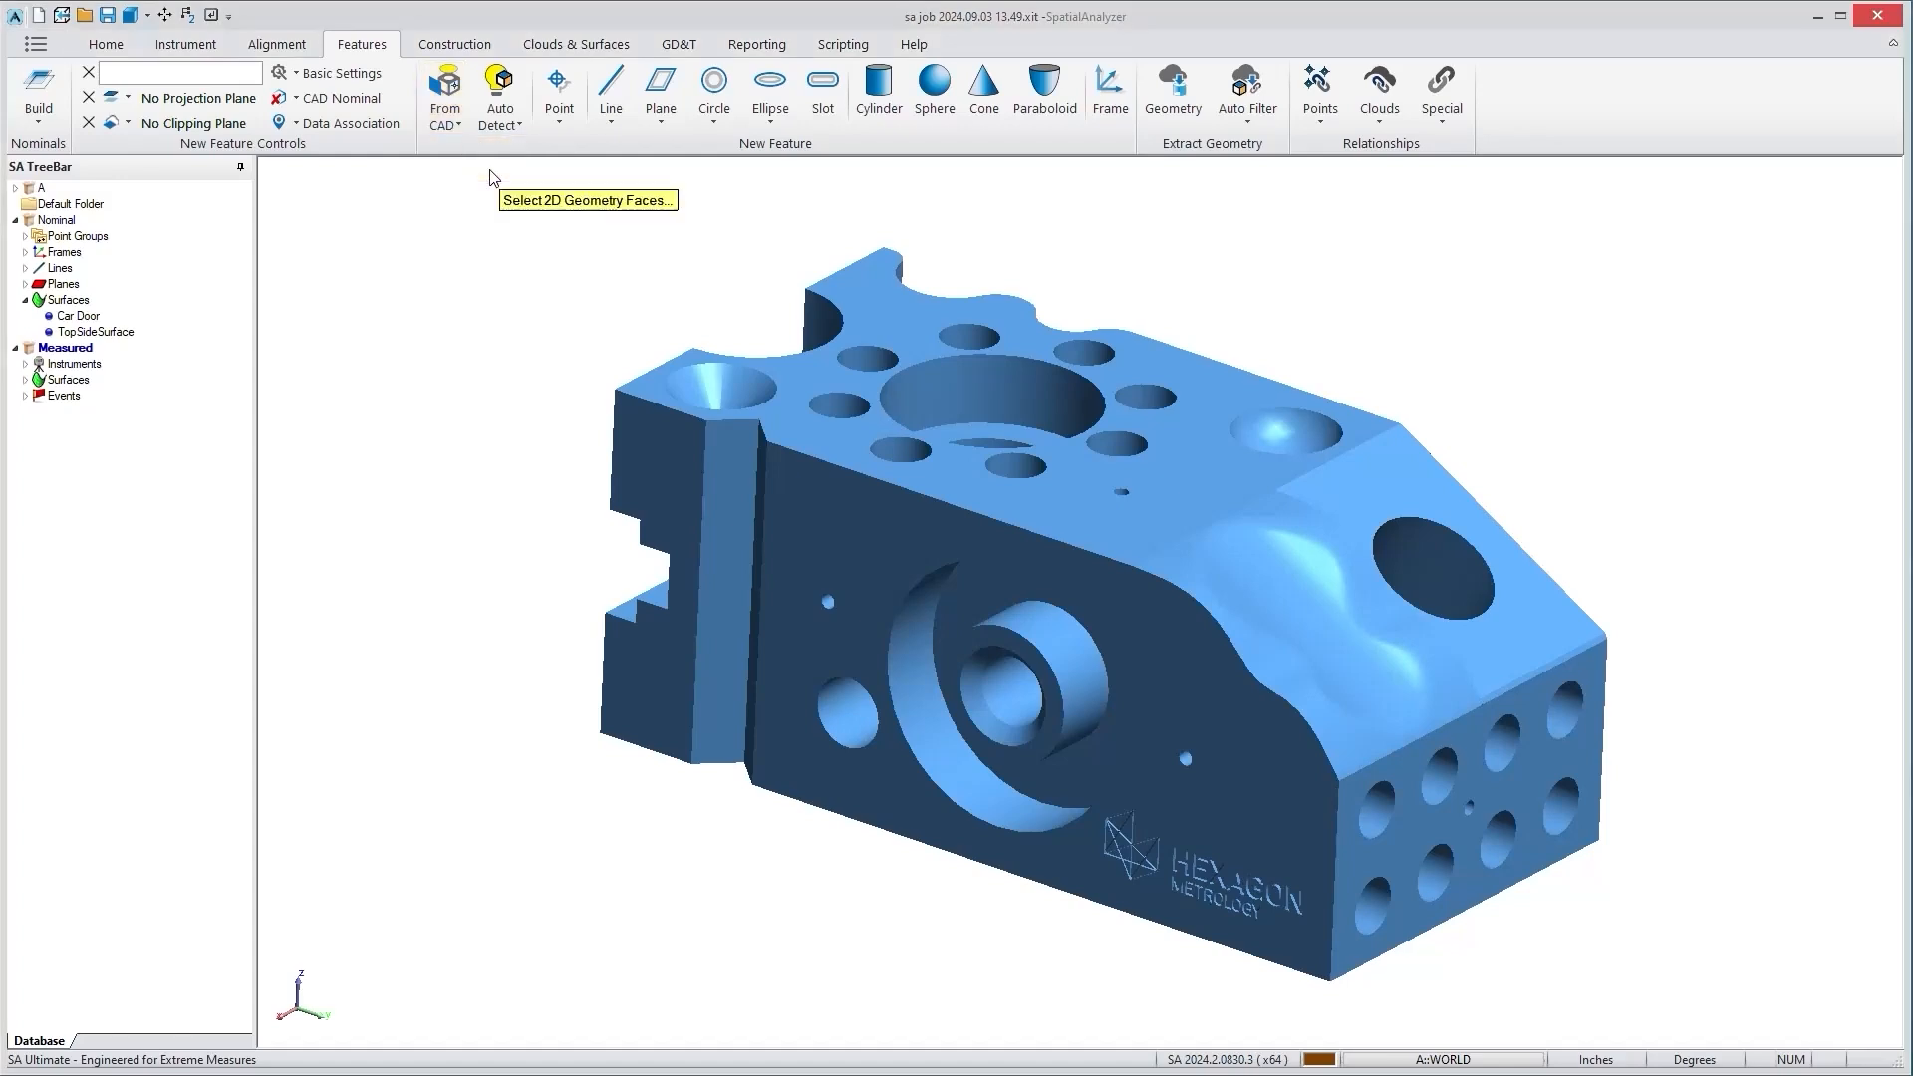
left_click(948, 363)
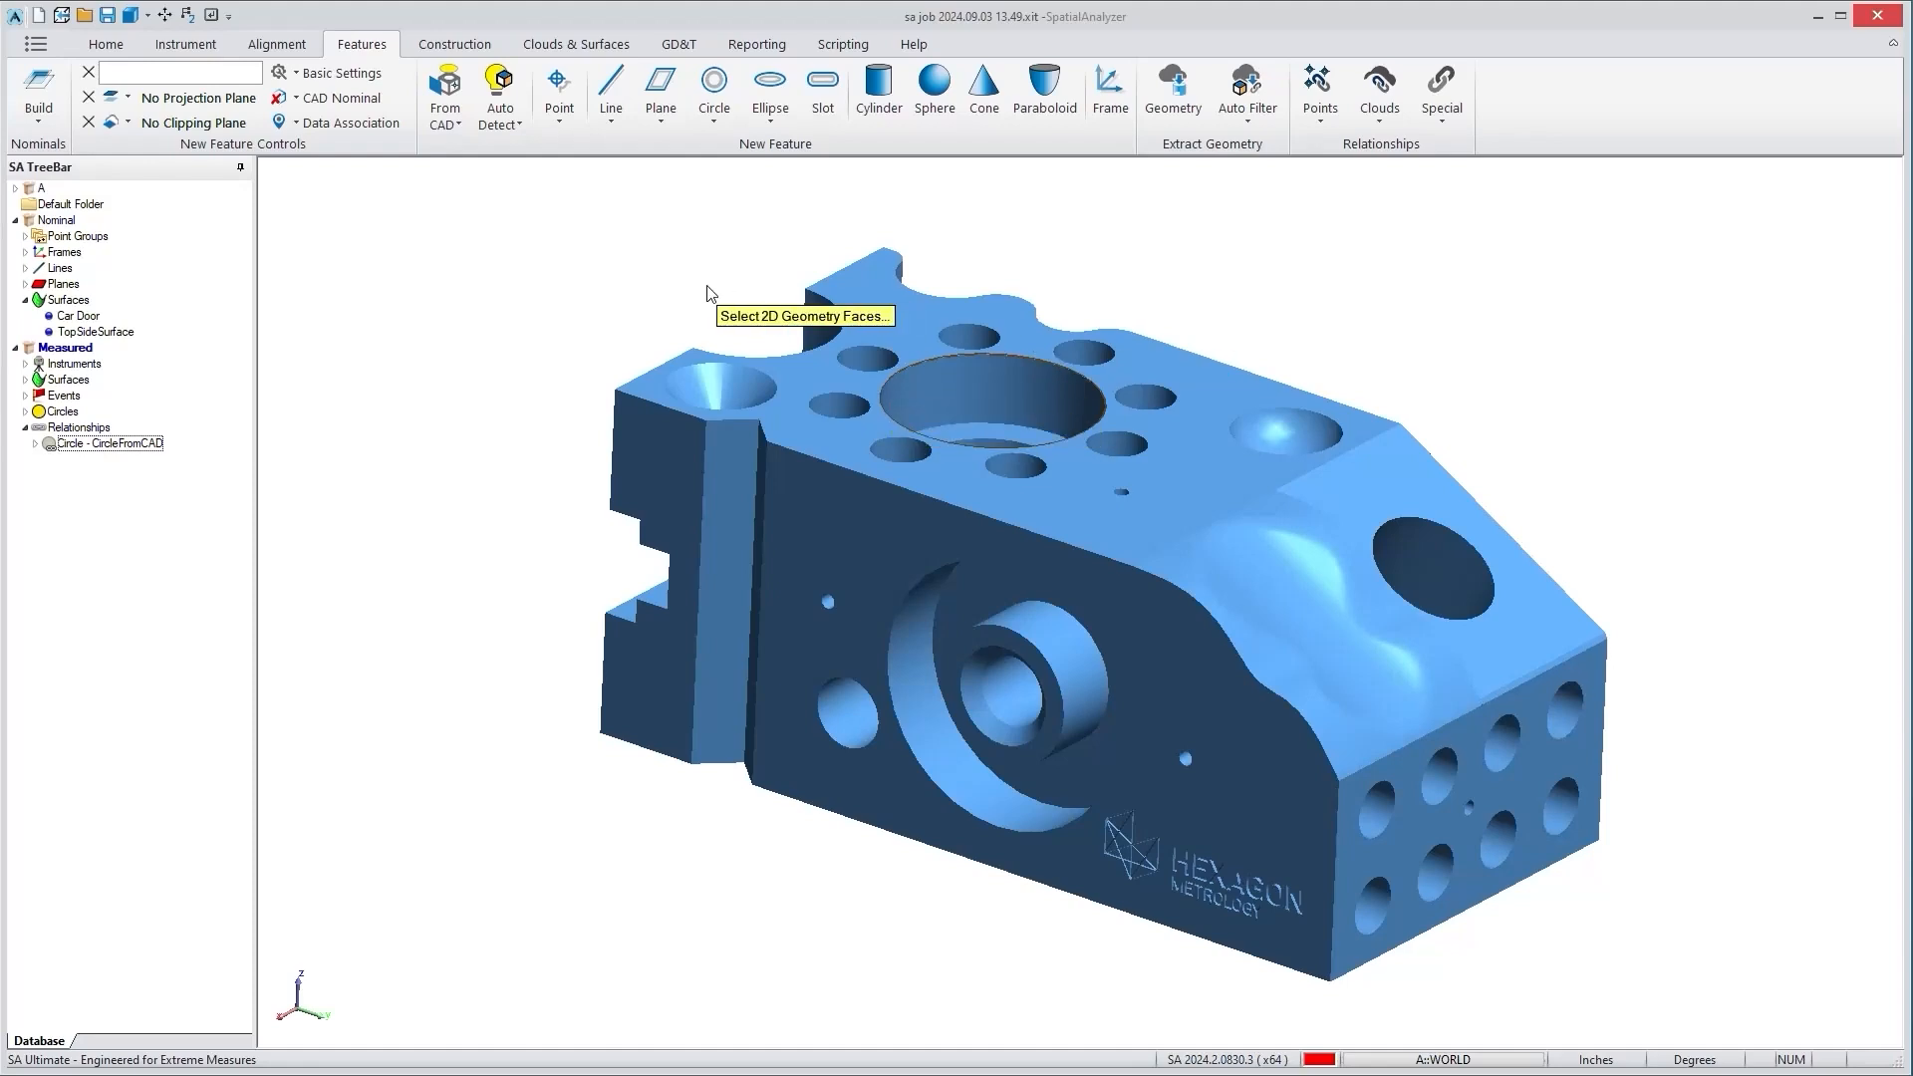
- Bring the green car door into view and examine the large rounded hole in its inner panel
scroll(1524, 393, "down", 6)
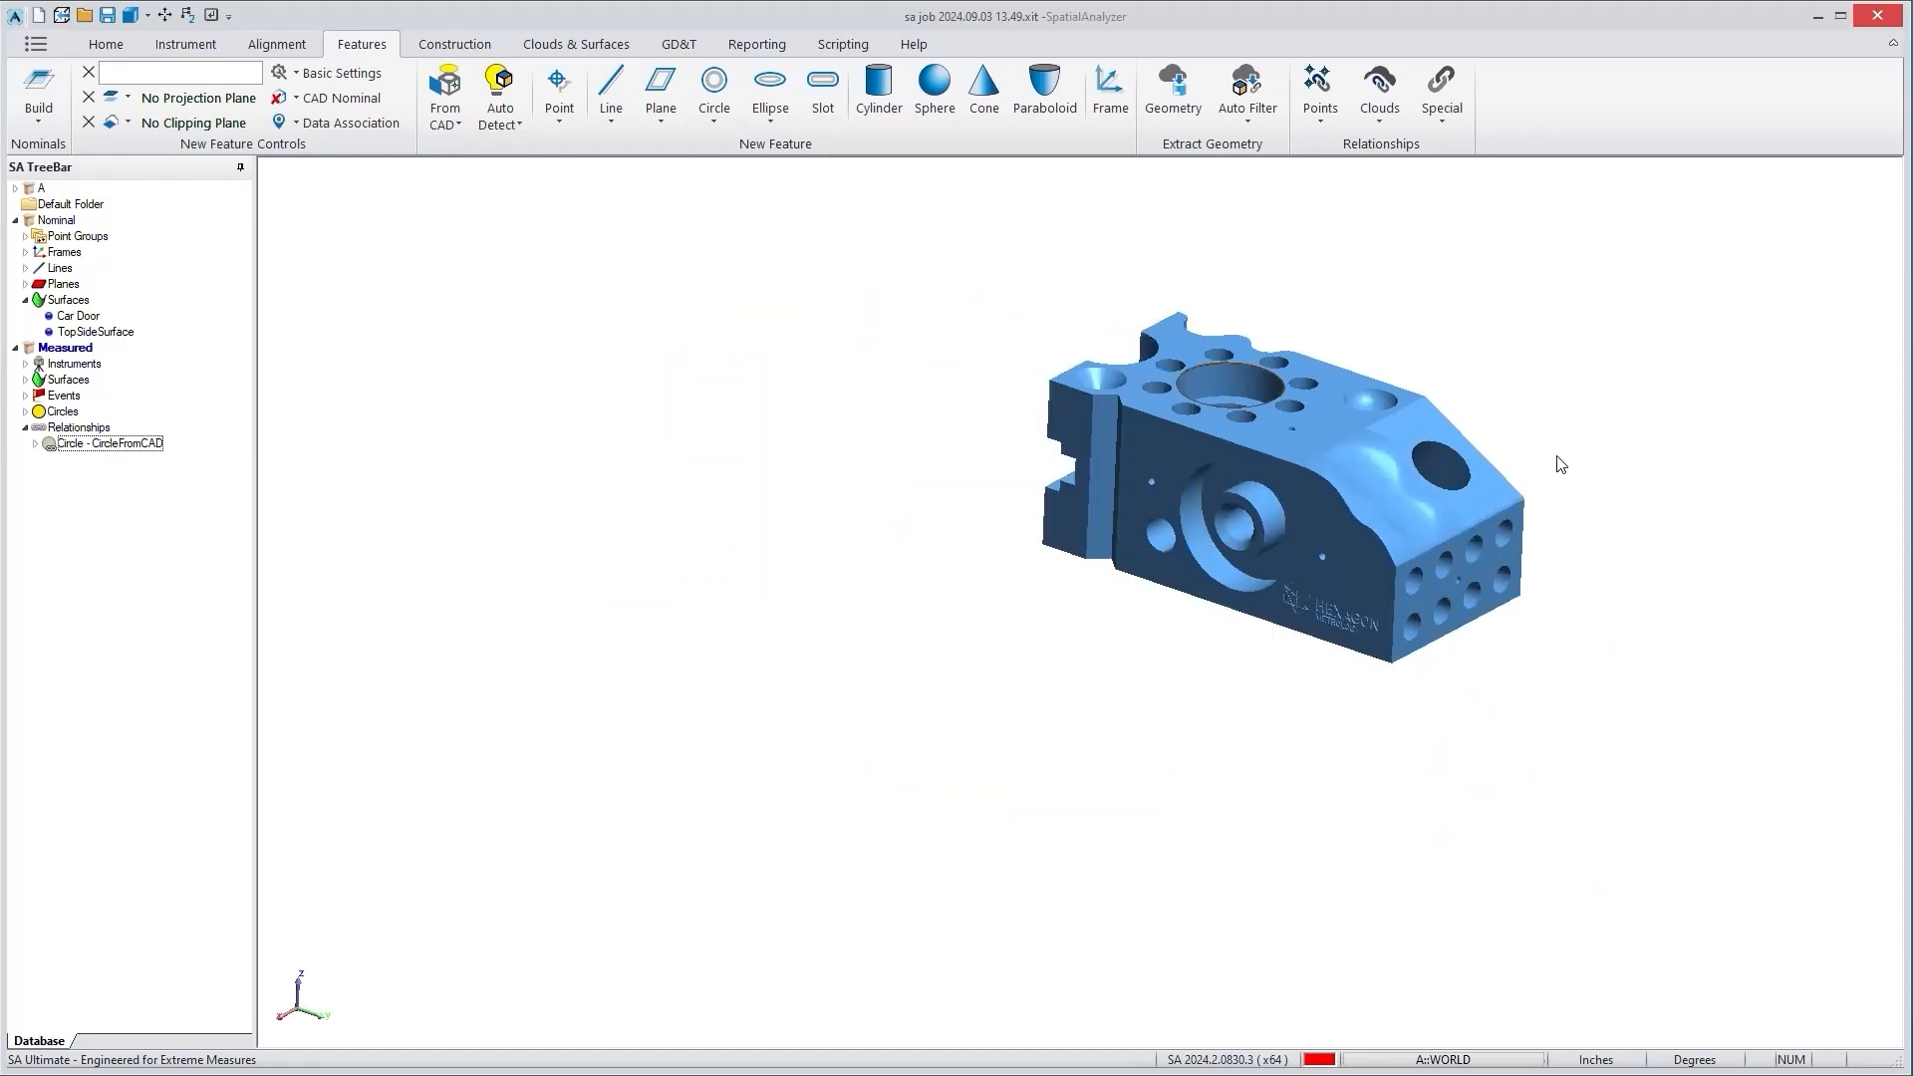
scroll(1574, 481, "down", 3)
scroll(1178, 423, "up", 8)
scroll(1220, 438, "up", 6)
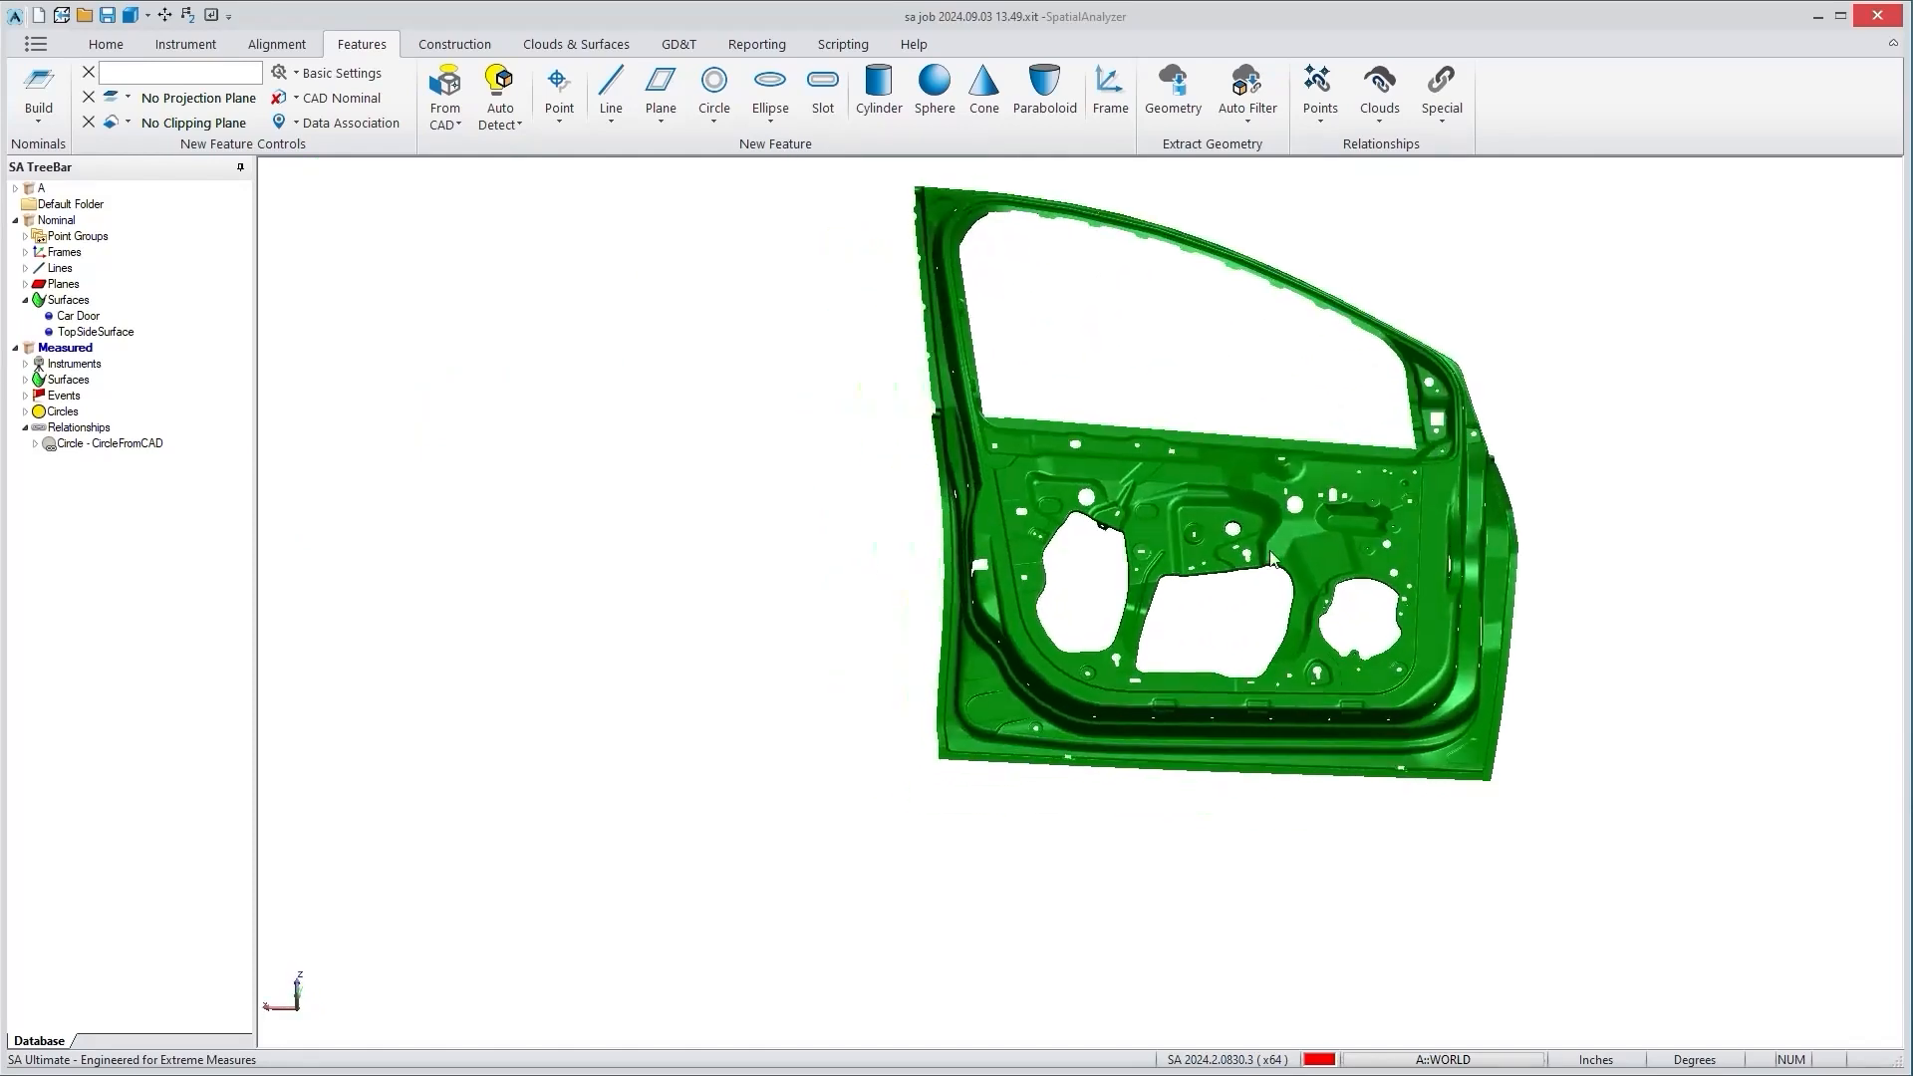
scroll(904, 716, "down", 1)
scroll(904, 717, "up", 8)
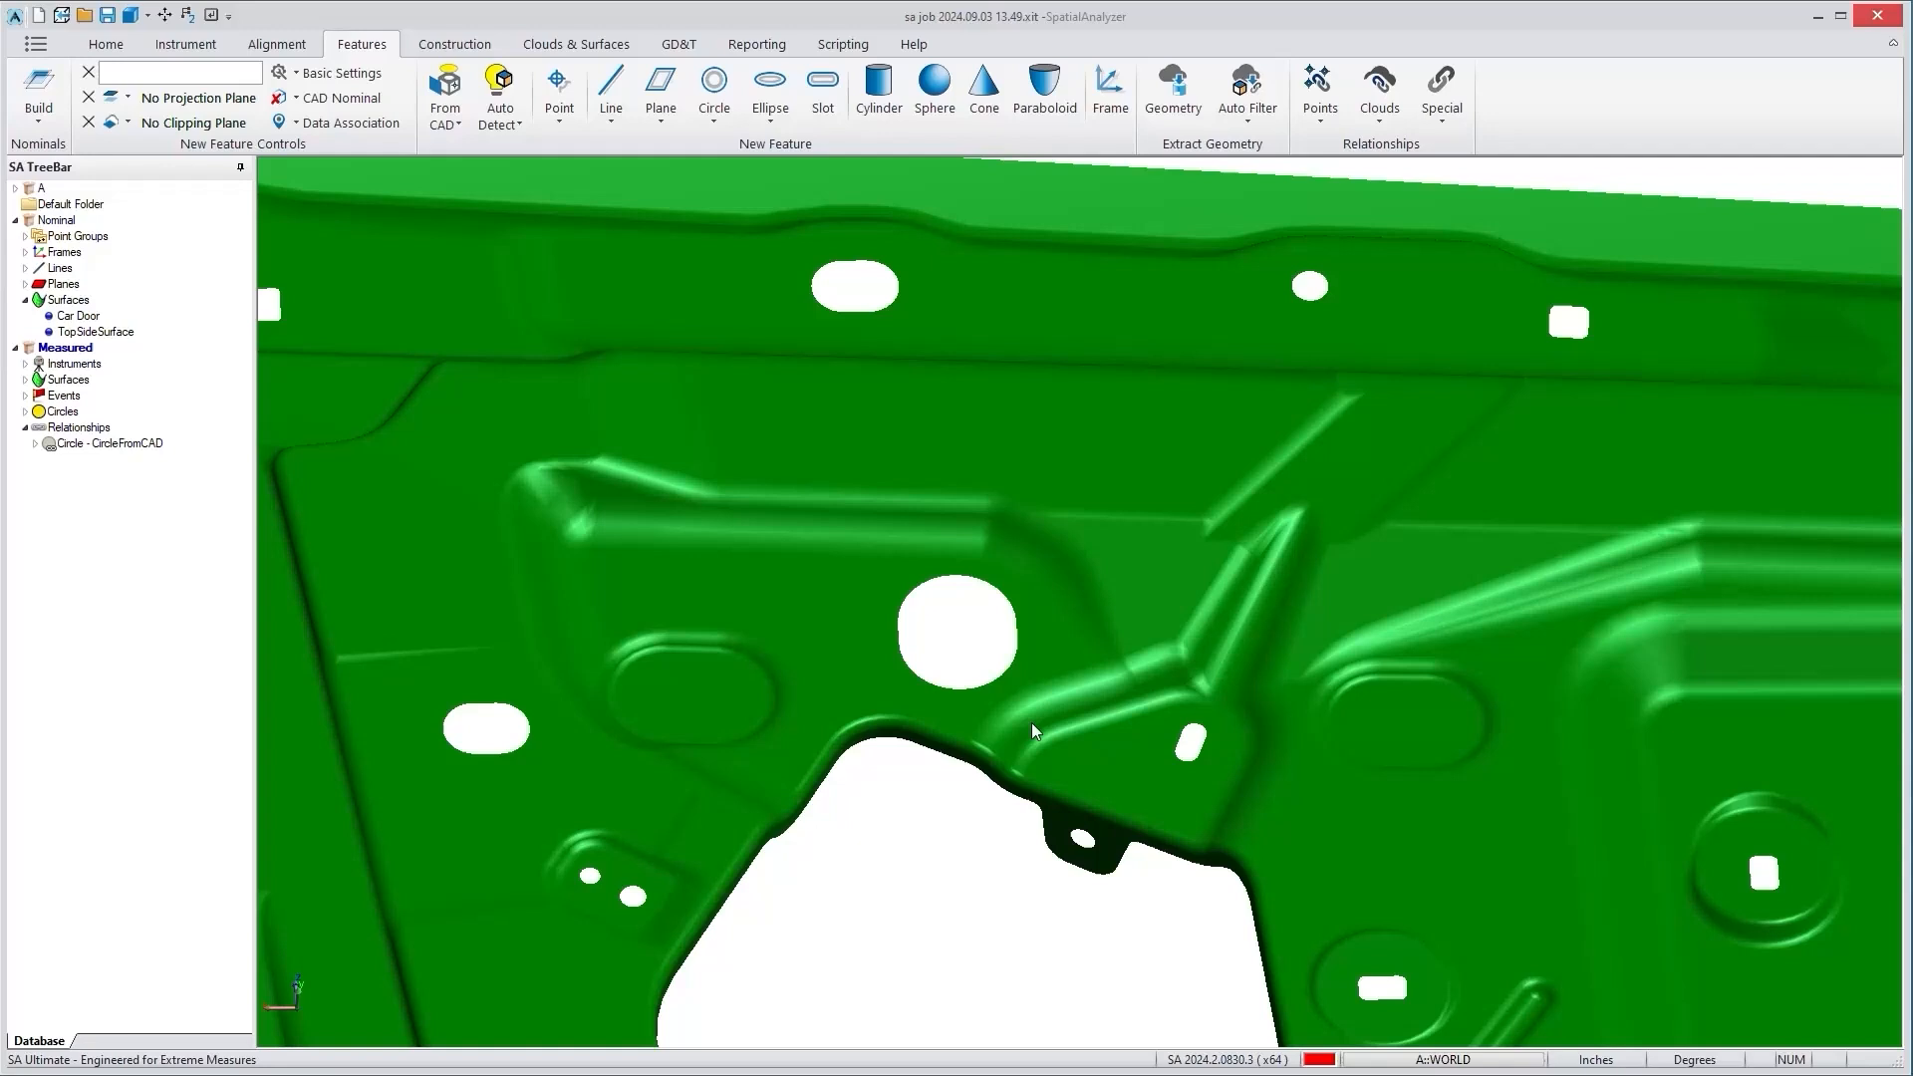
left_click_drag(1032, 721, 1022, 714)
scroll(1023, 715, "down", 3)
scroll(1020, 962, "up", 7)
scroll(1058, 864, "up", 3)
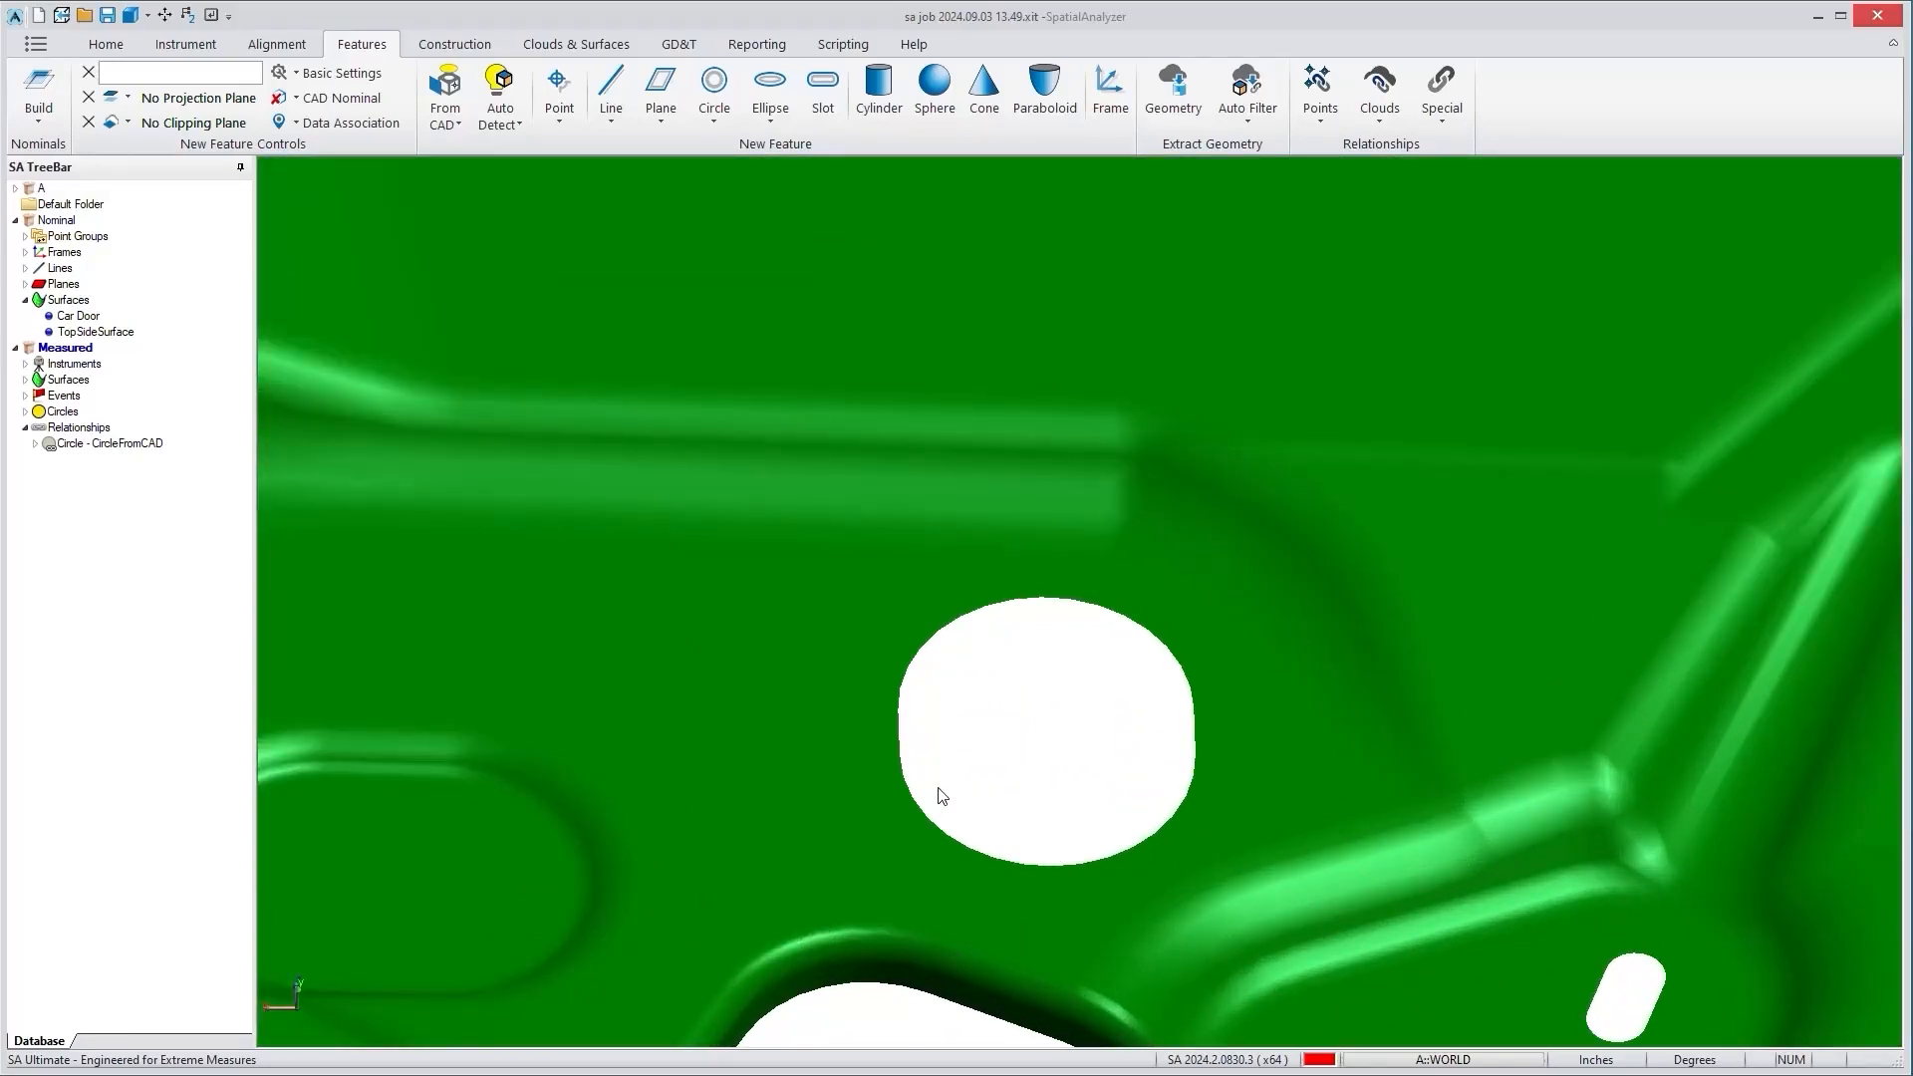
scroll(942, 796, "down", 6)
mouse_move(854, 586)
left_mouse_down()
mouse_move(803, 597)
mouse_move(914, 603)
mouse_move(849, 571)
left_mouse_up()
- Create a slot feature from the edge of the large rounded hole in the door panel, using 2D geometry from CAD
left_click(458, 125)
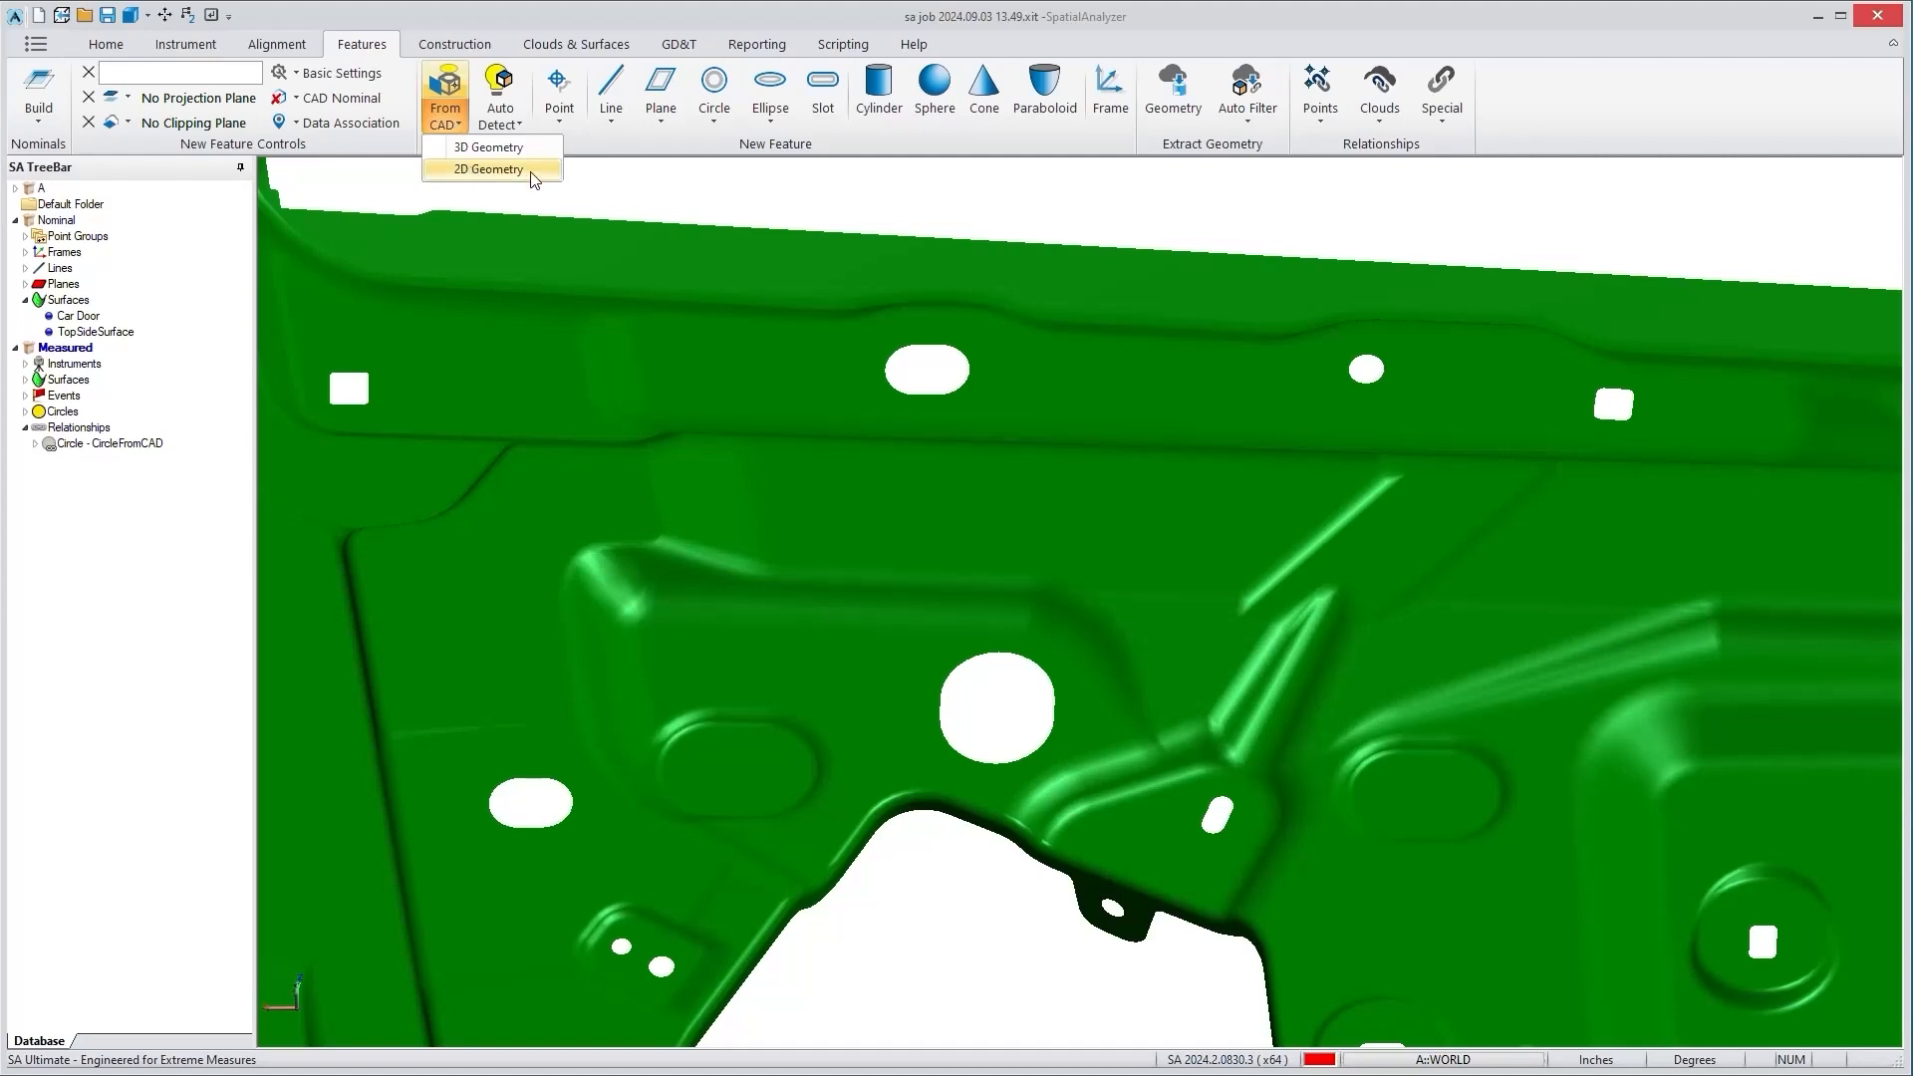
left_click(488, 169)
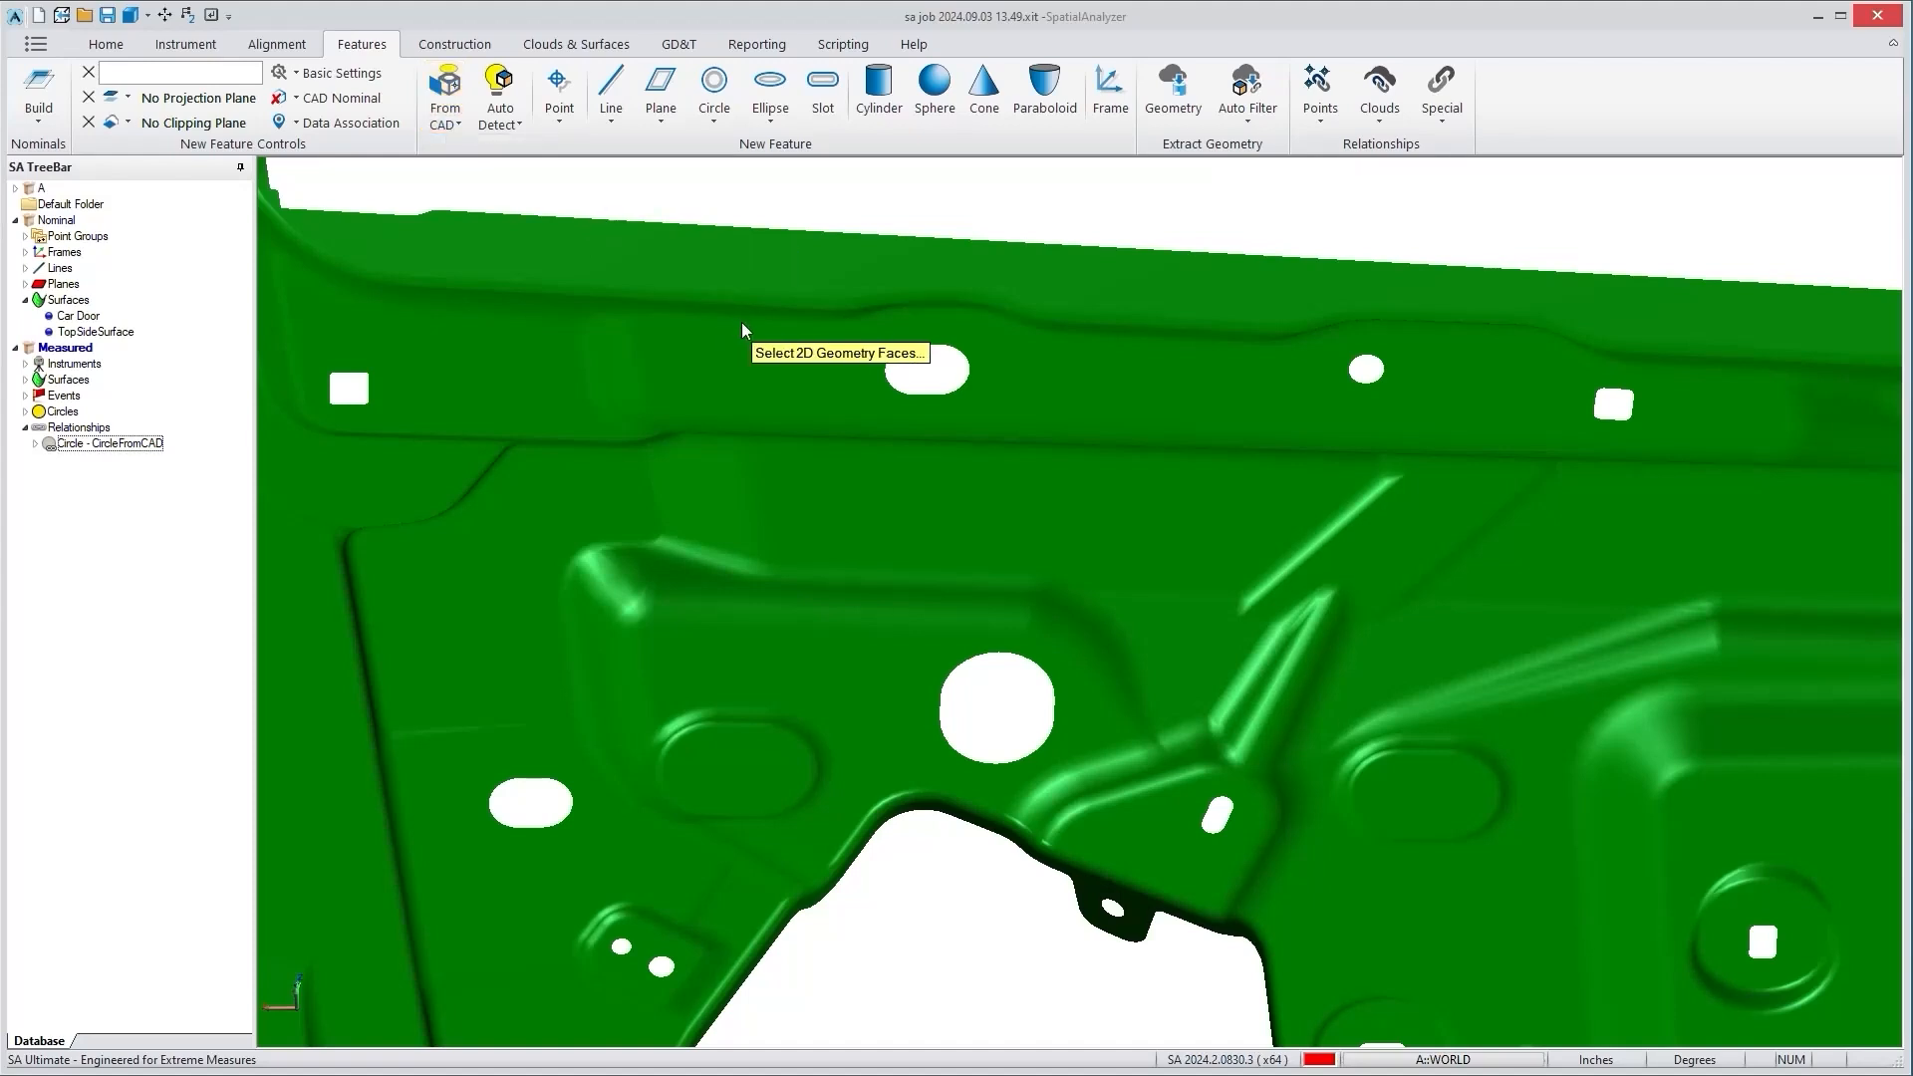
mouse_move(931, 437)
left_mouse_down()
mouse_move(974, 440)
mouse_move(954, 435)
left_mouse_up()
left_click(953, 443)
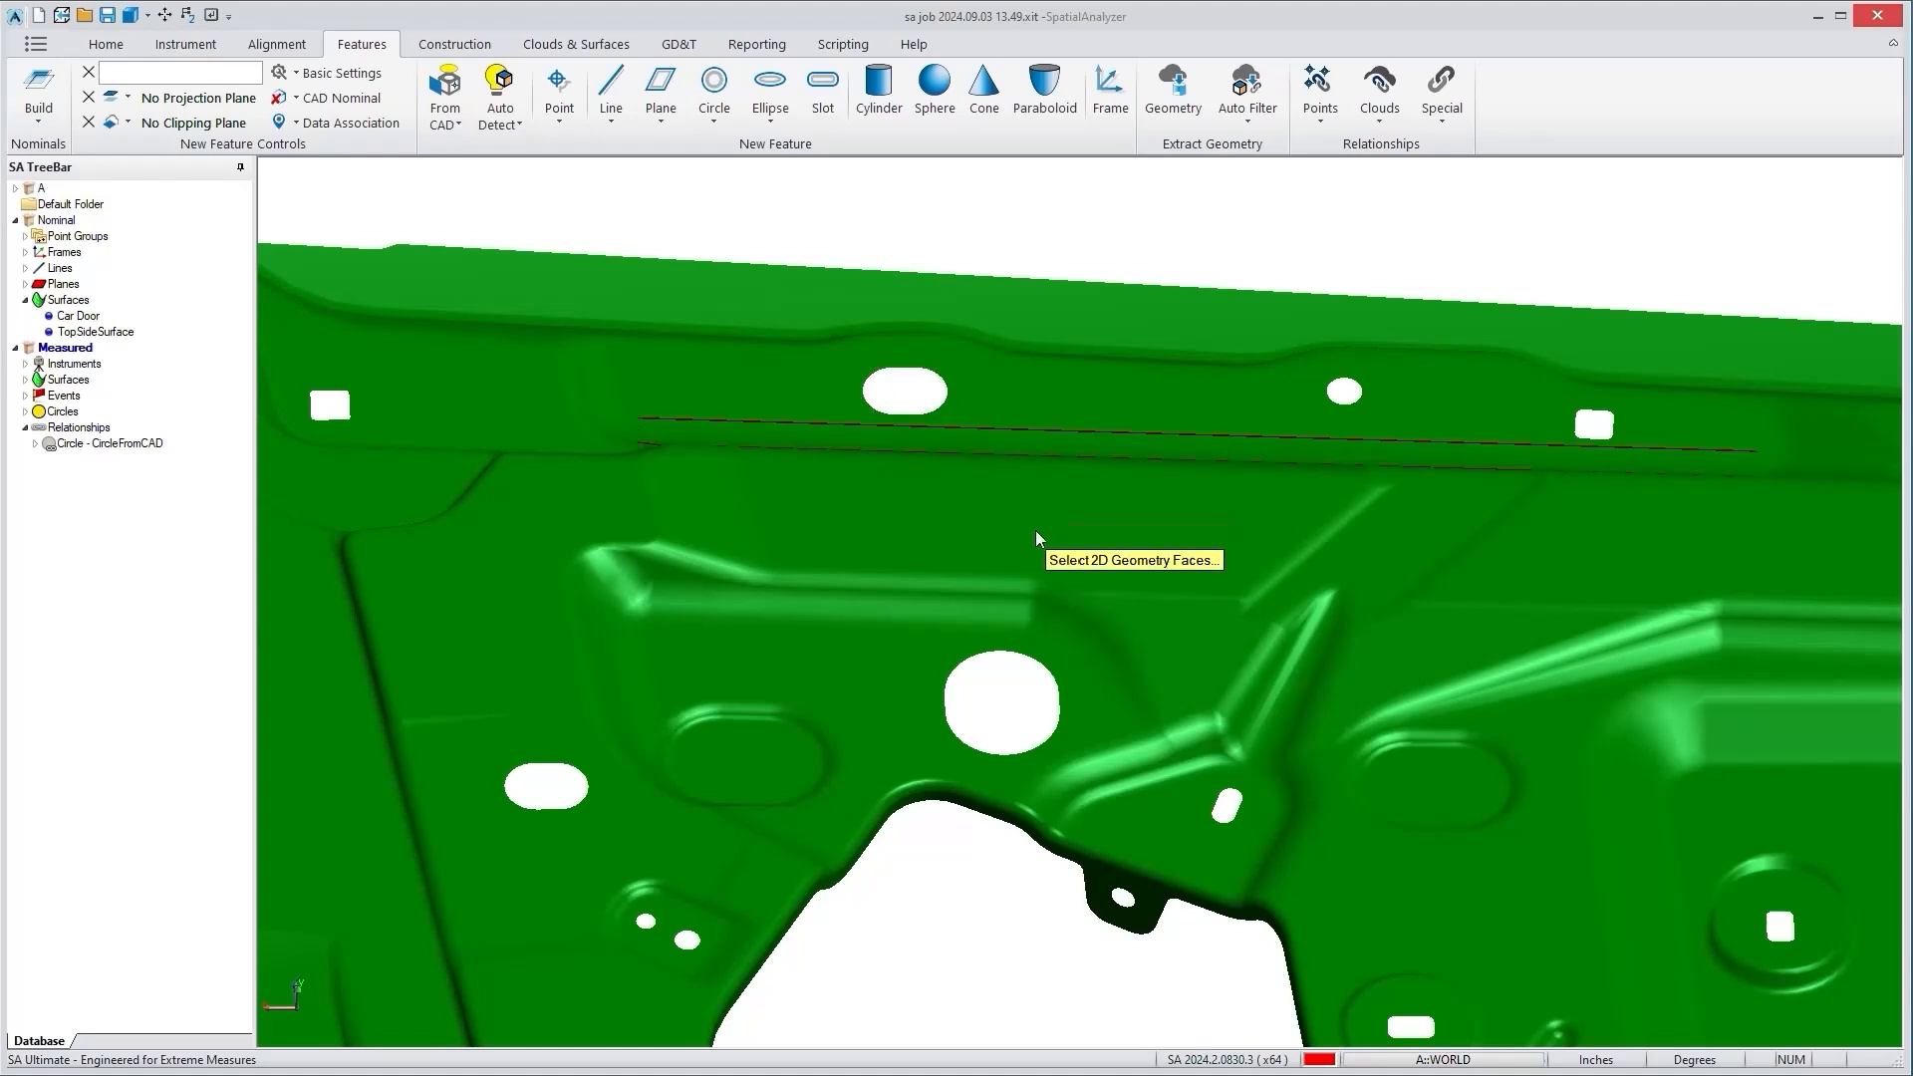
scroll(1132, 705, "up", 3)
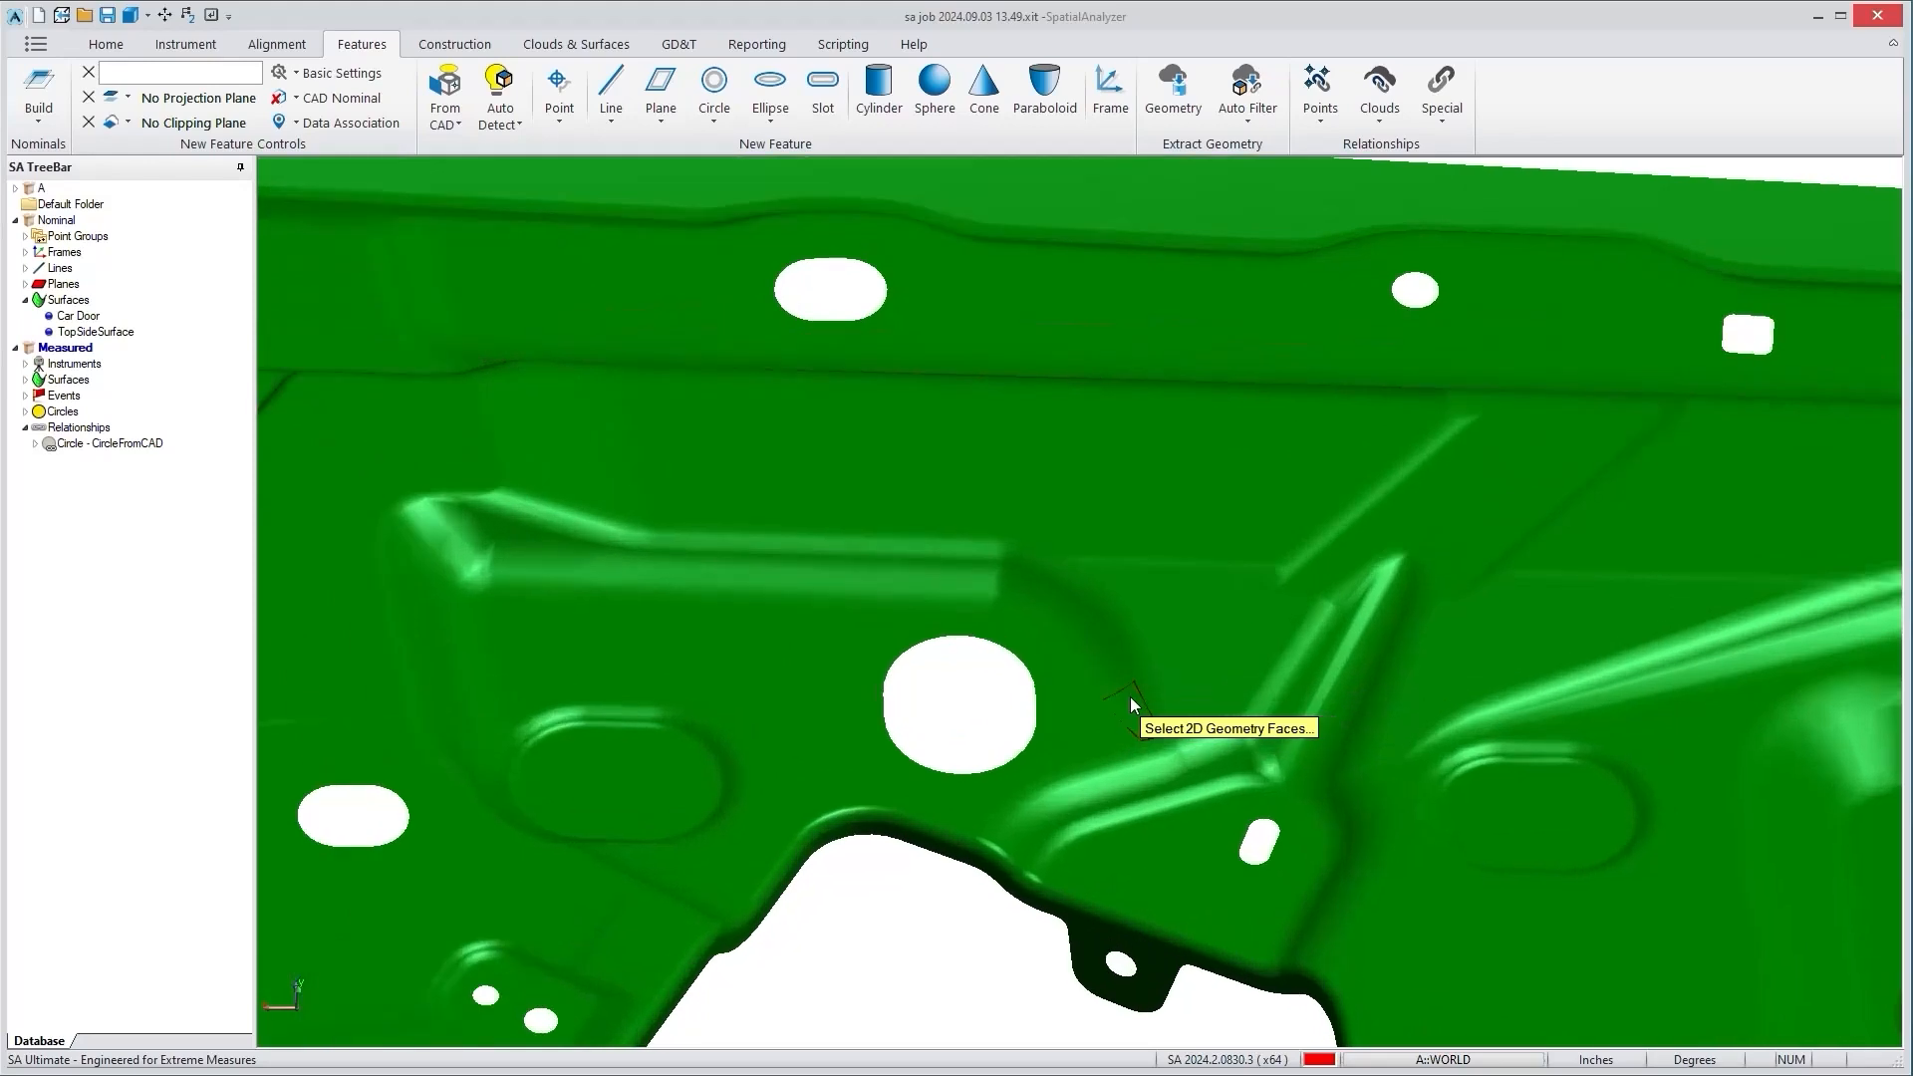
scroll(1131, 699, "up", 1)
left_click(1063, 687)
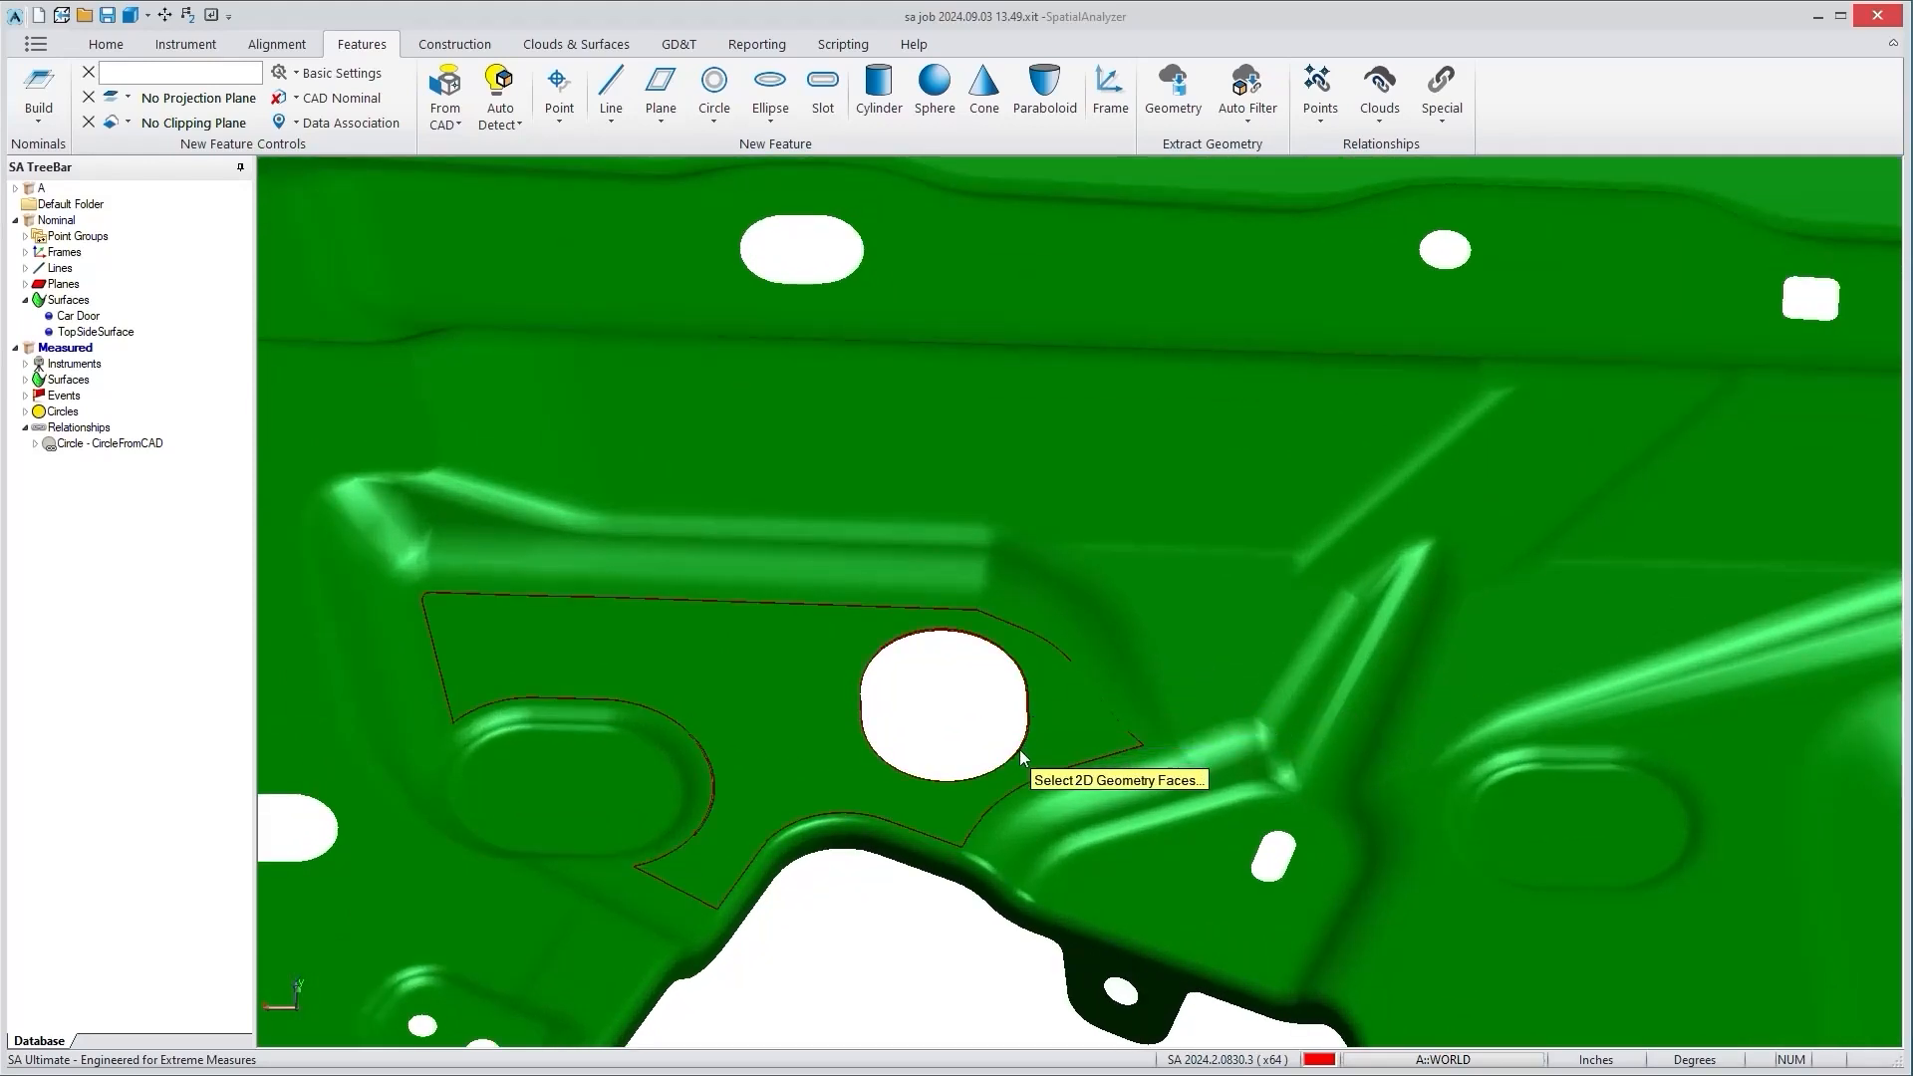
left_click(853, 708)
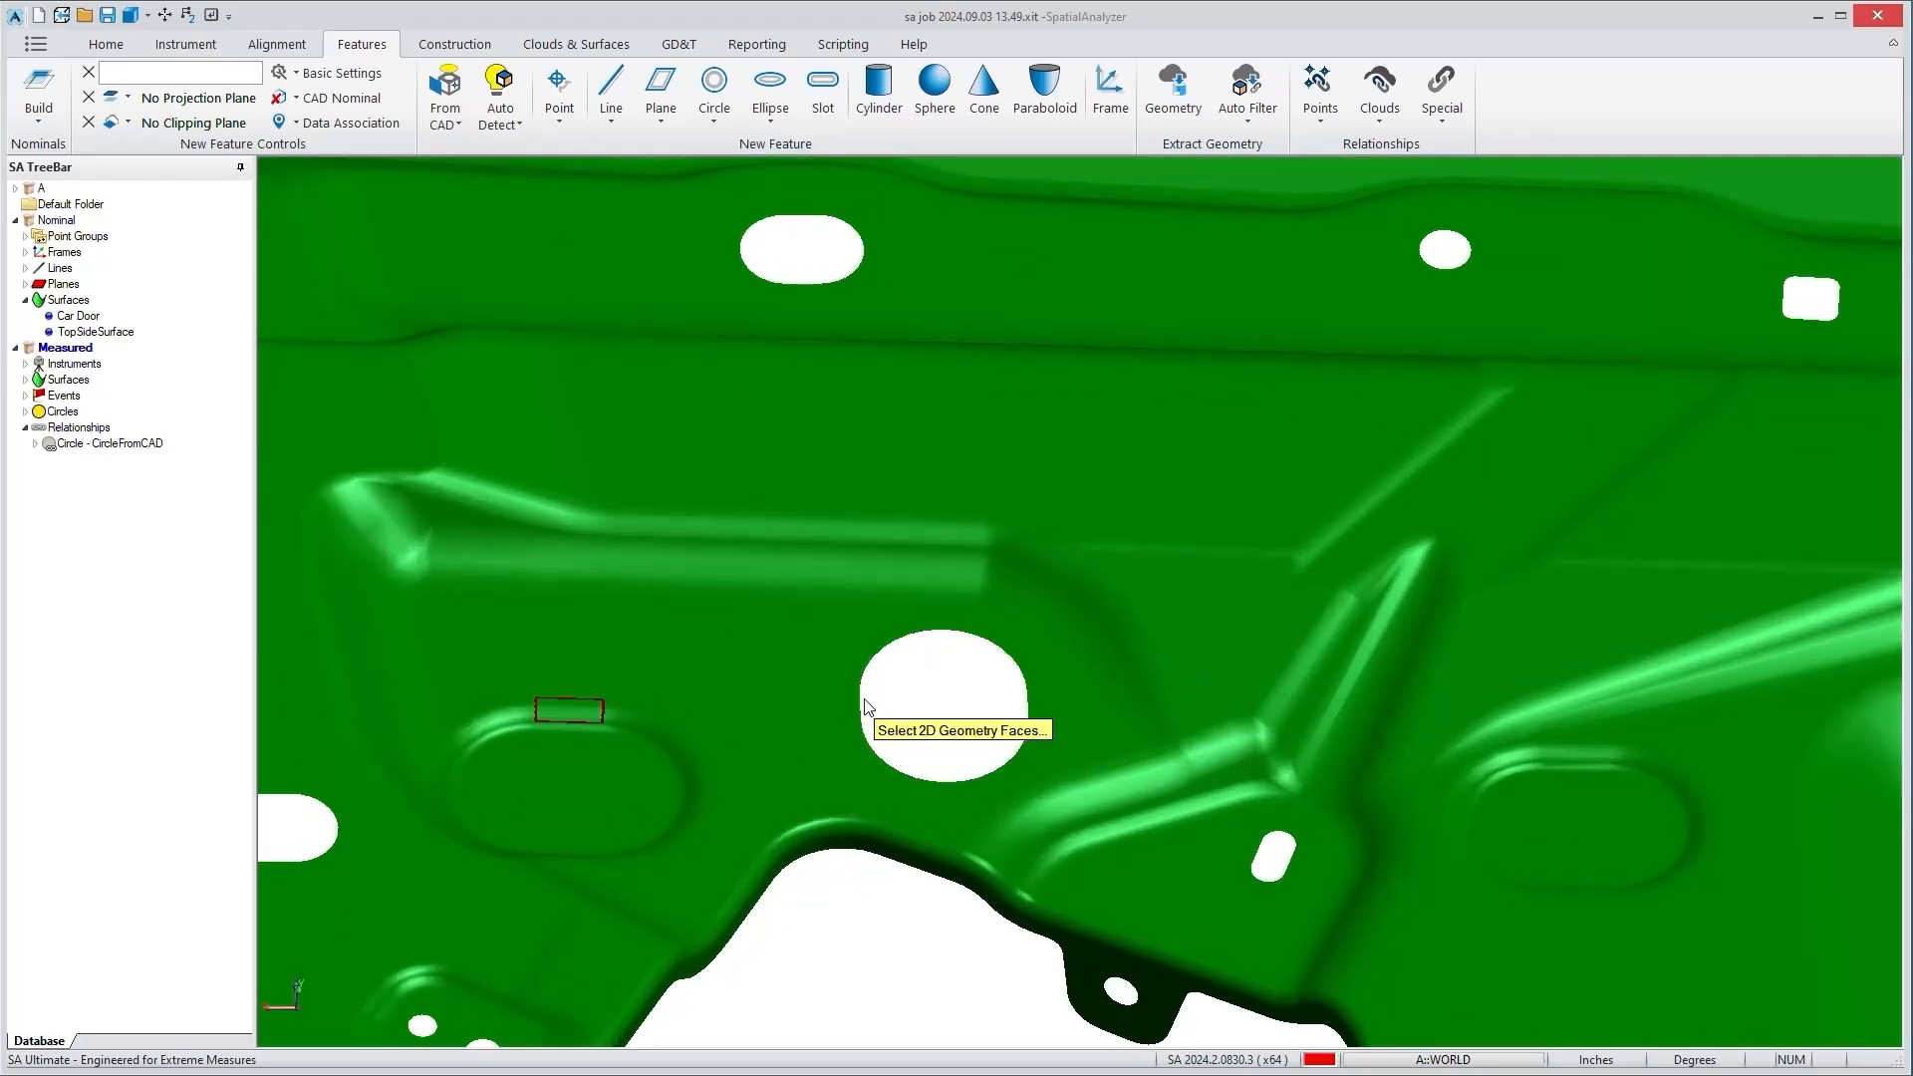
left_click(862, 670)
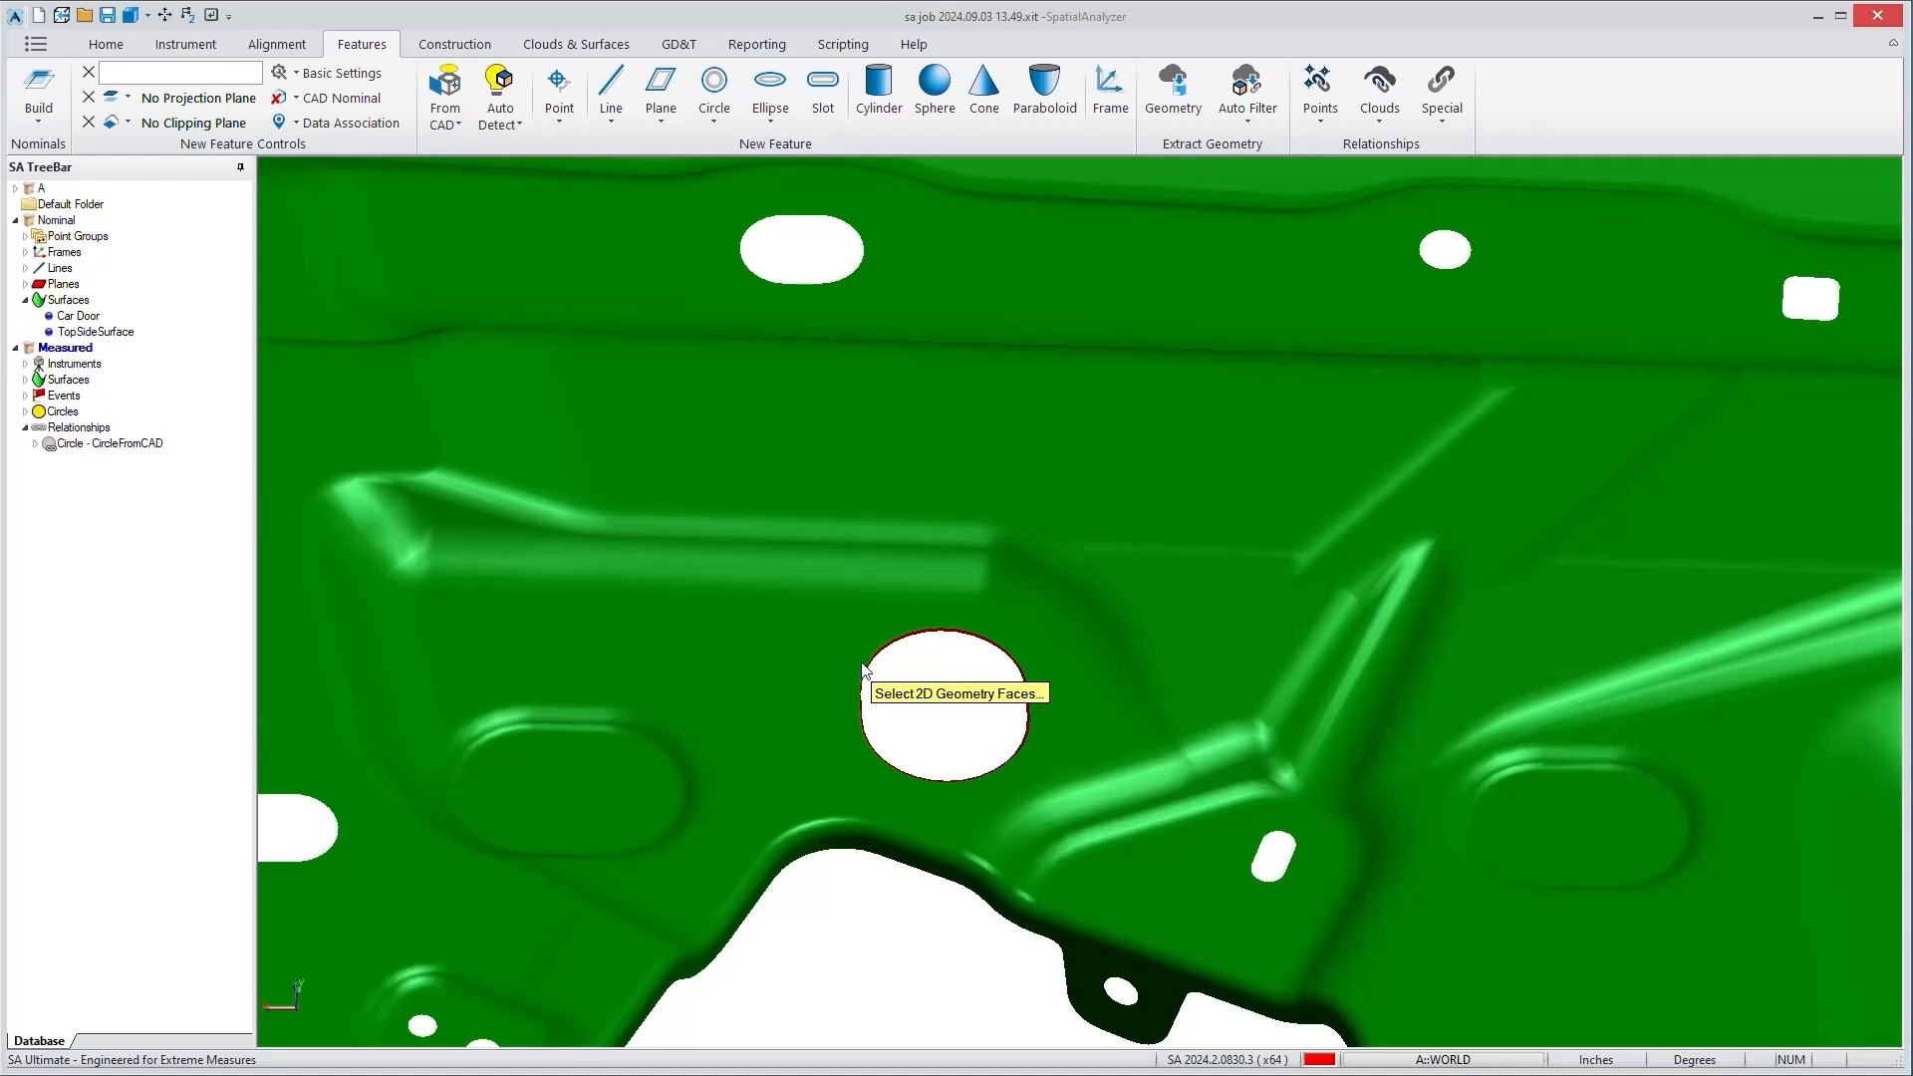
key("Return")
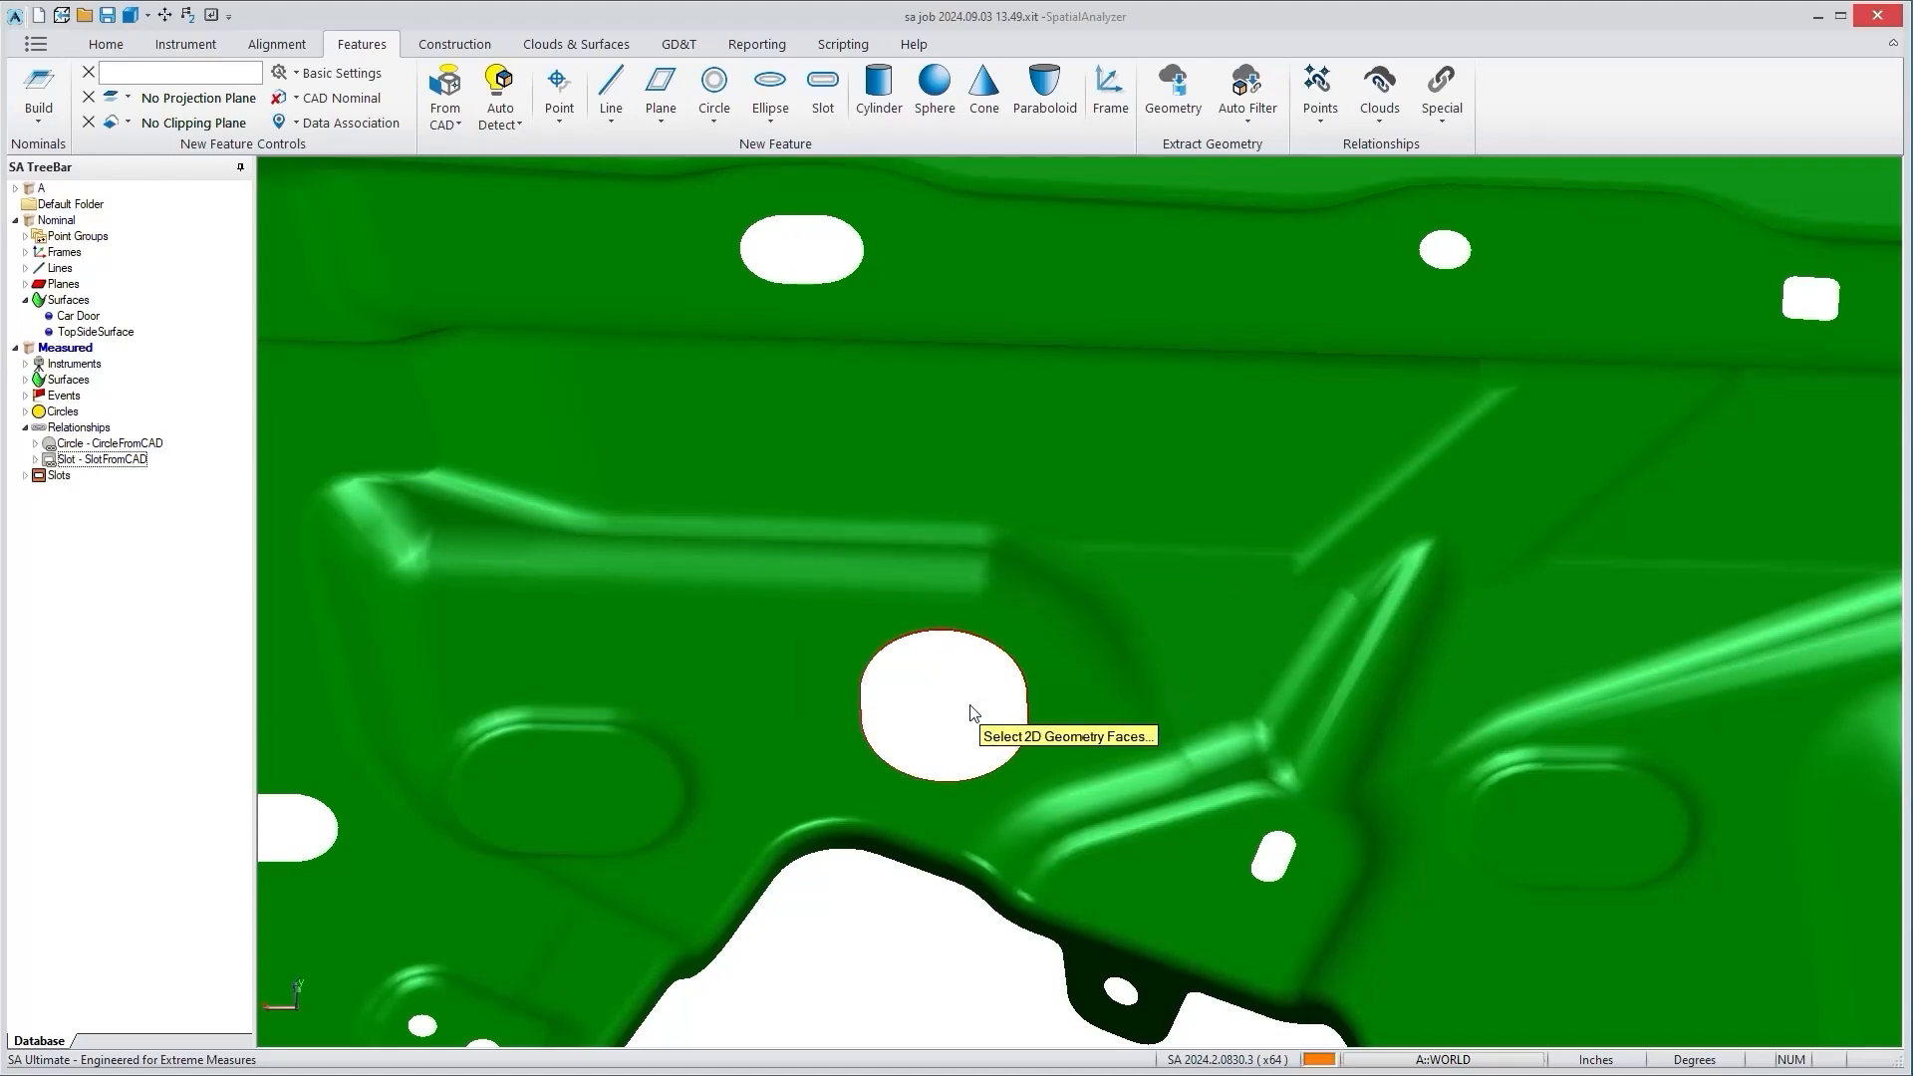
- Extract another 2D slot feature from the edge of the small slanted slot beside the large hole
scroll(972, 712, "up", 3)
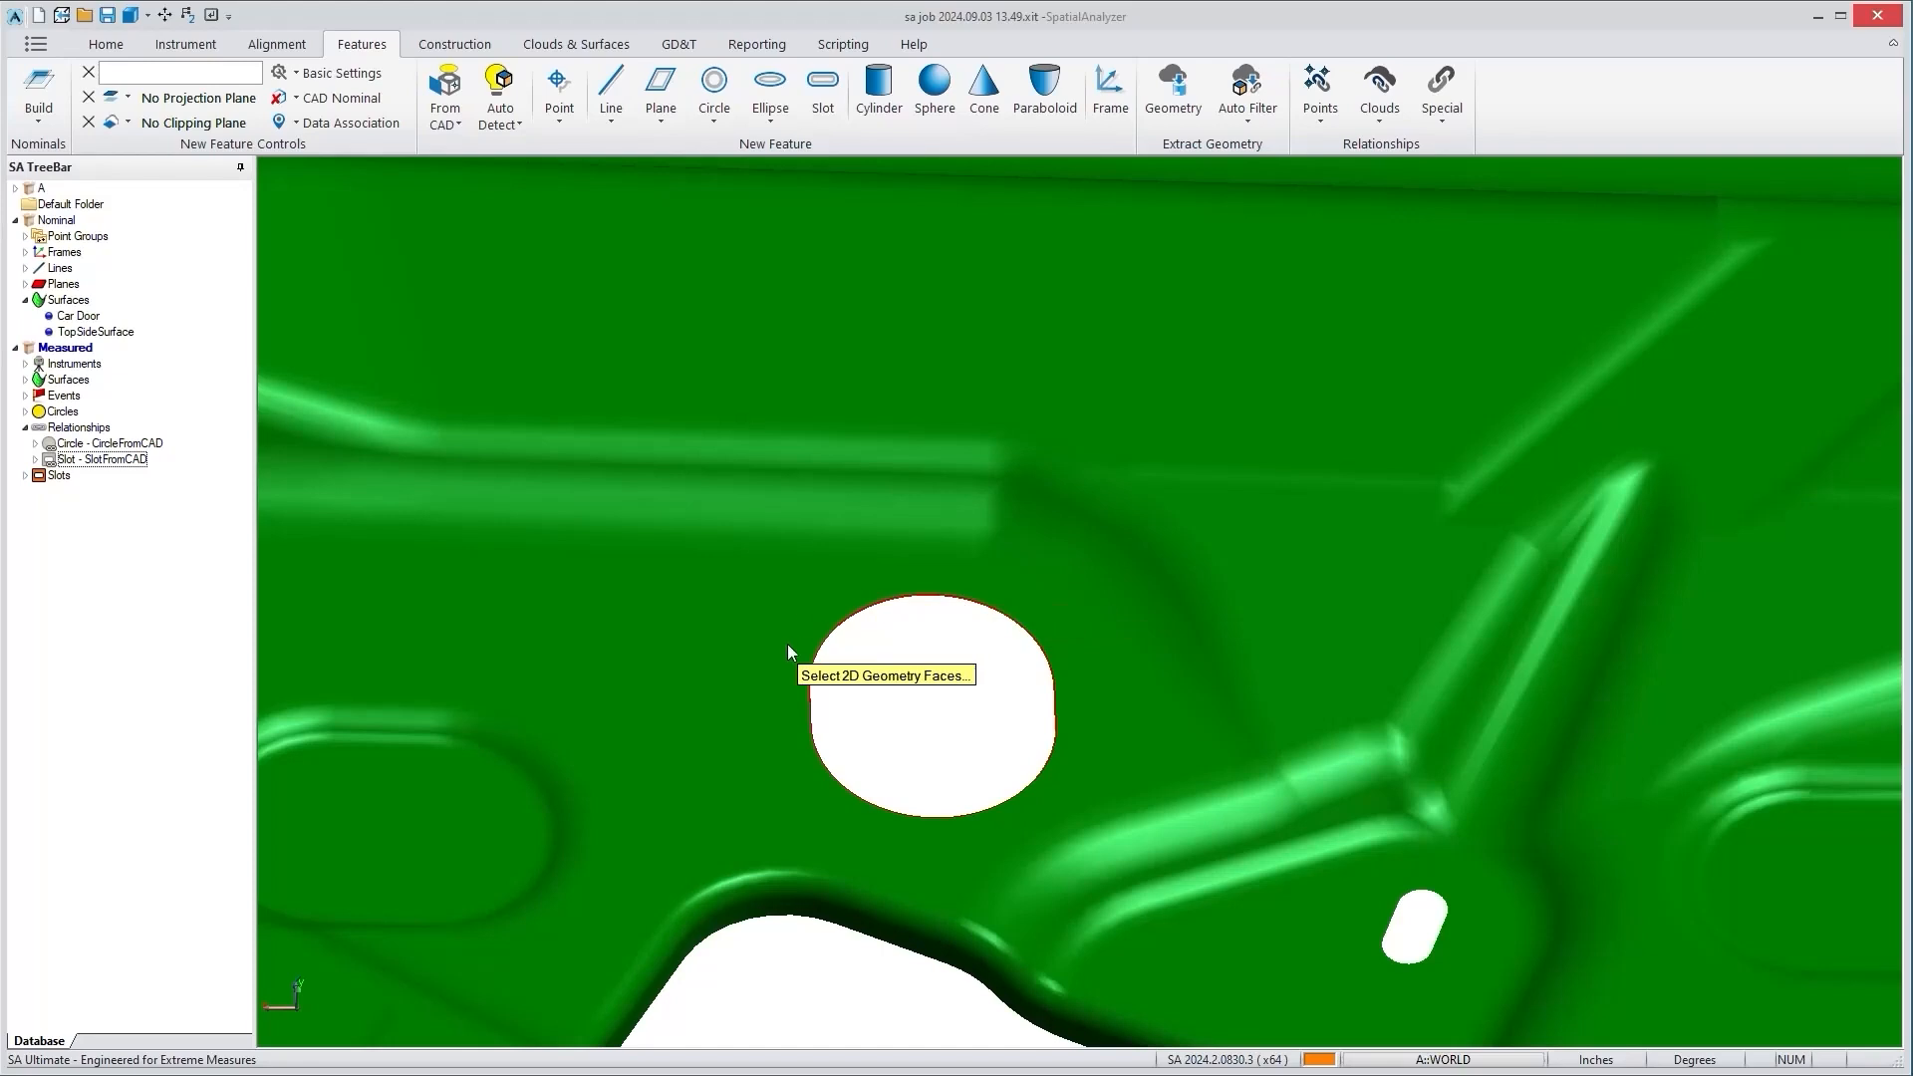
left_click(1409, 971)
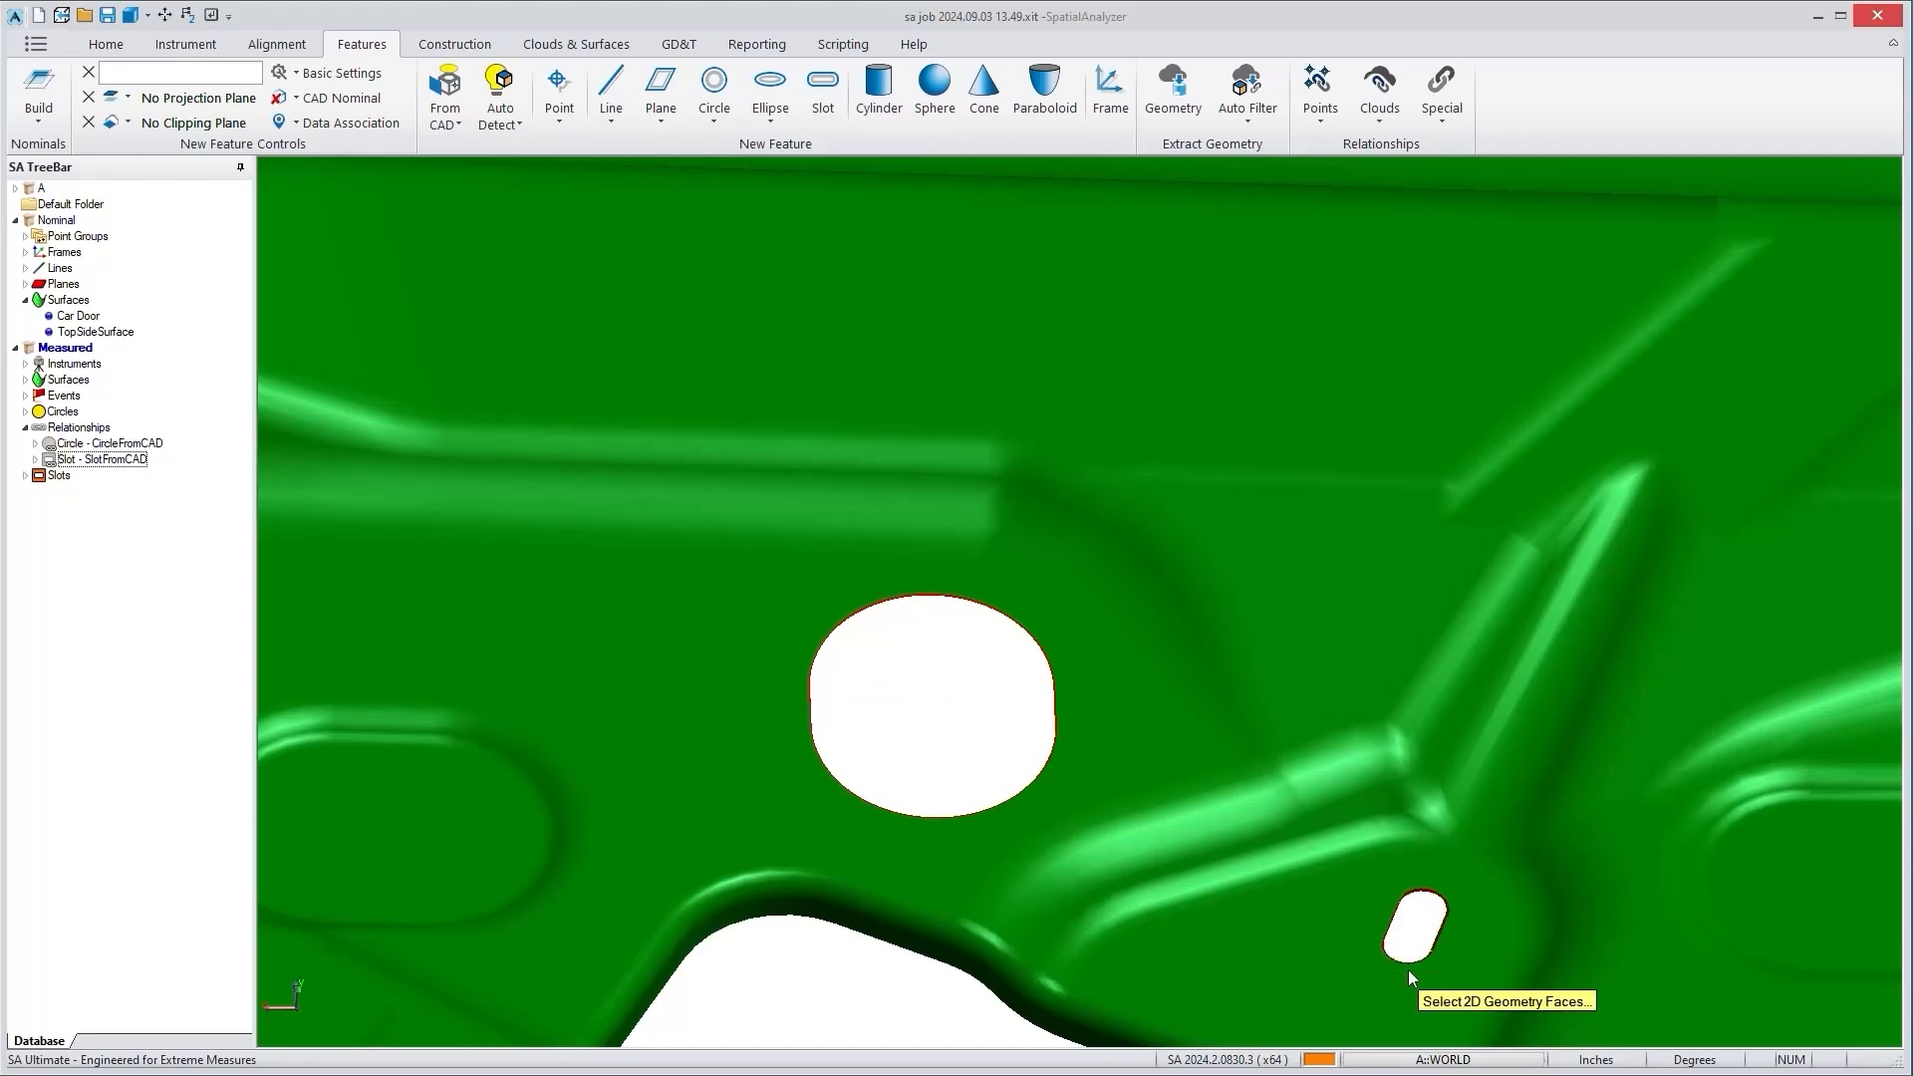
key("Return")
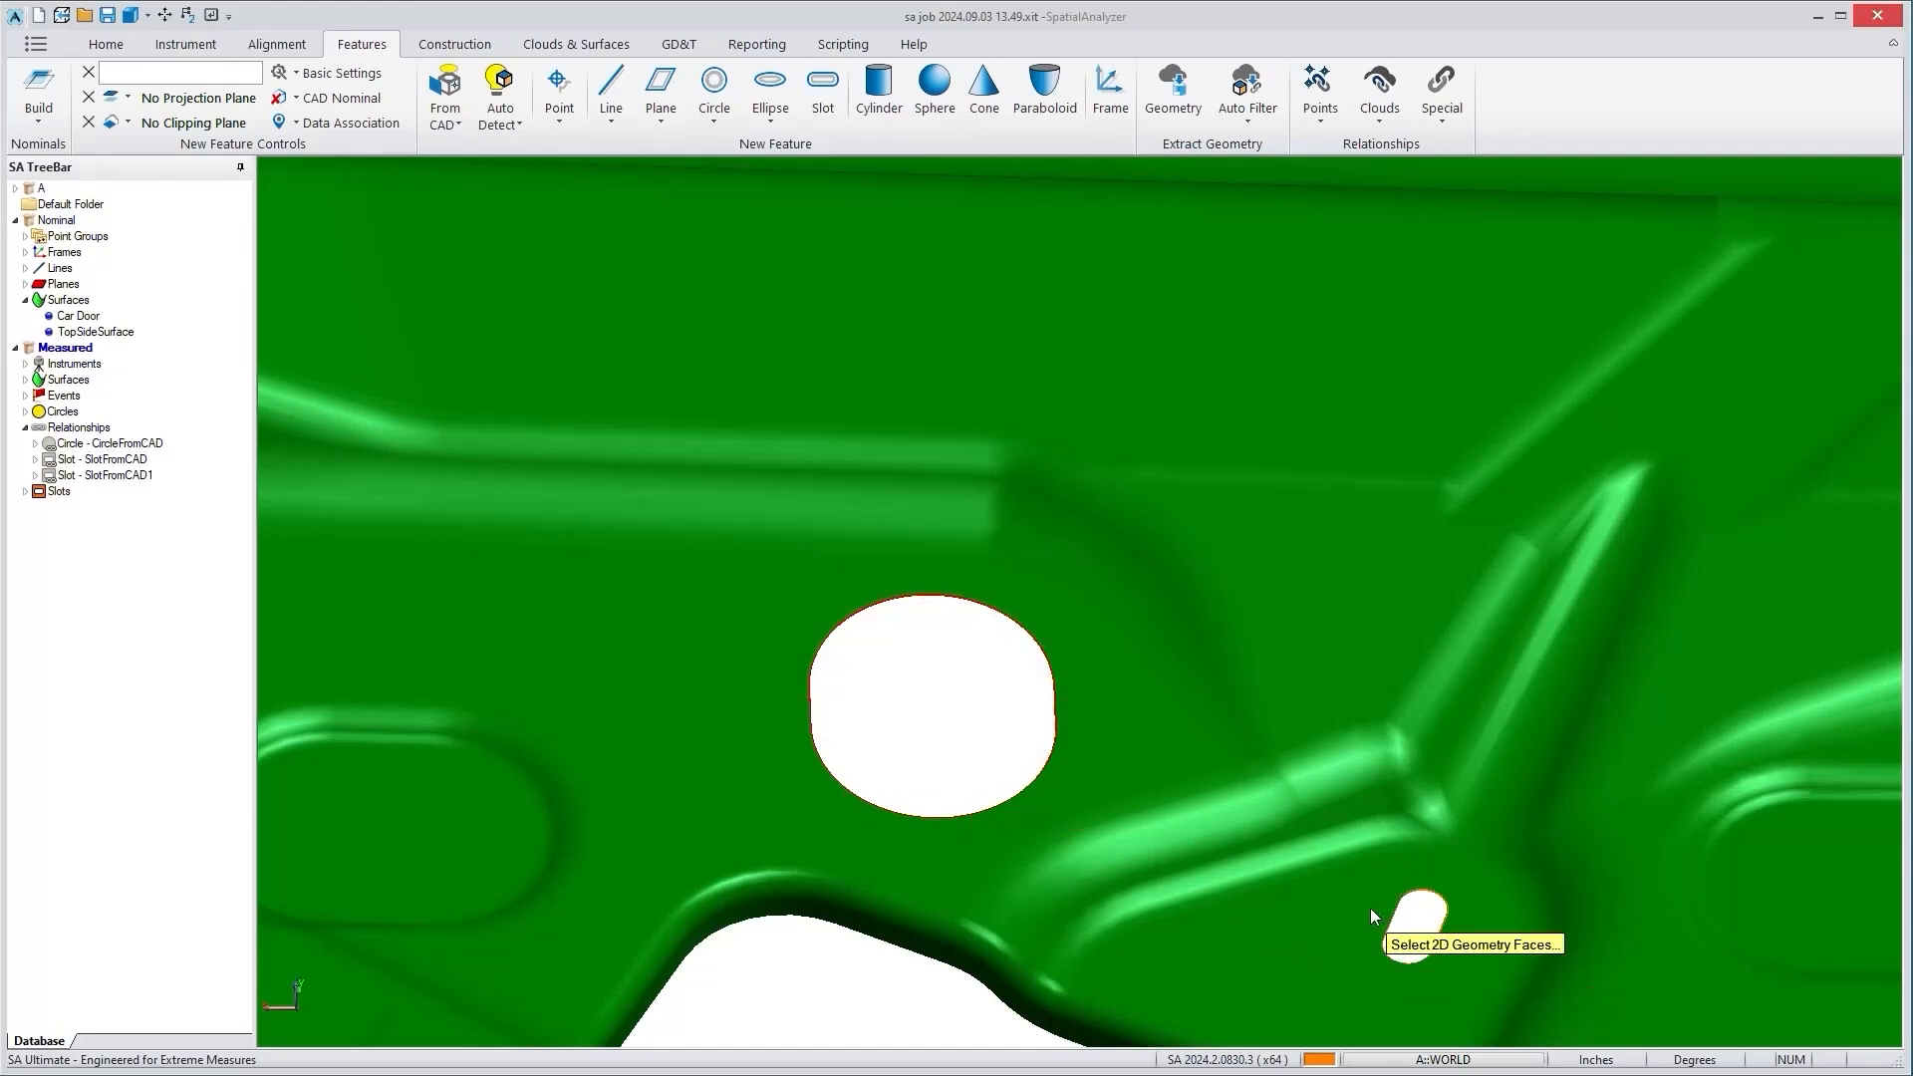
- Extract a 2D slot feature from the elongated horizontal hole on the other side of the large hole
scroll(1371, 906, "down", 3)
scroll(739, 830, "up", 3)
left_click(560, 885)
key("Return")
- Extract a 2D slot feature from the rectangular cutout with rounded corners inside the circular embossed recess
scroll(715, 679, "down", 1)
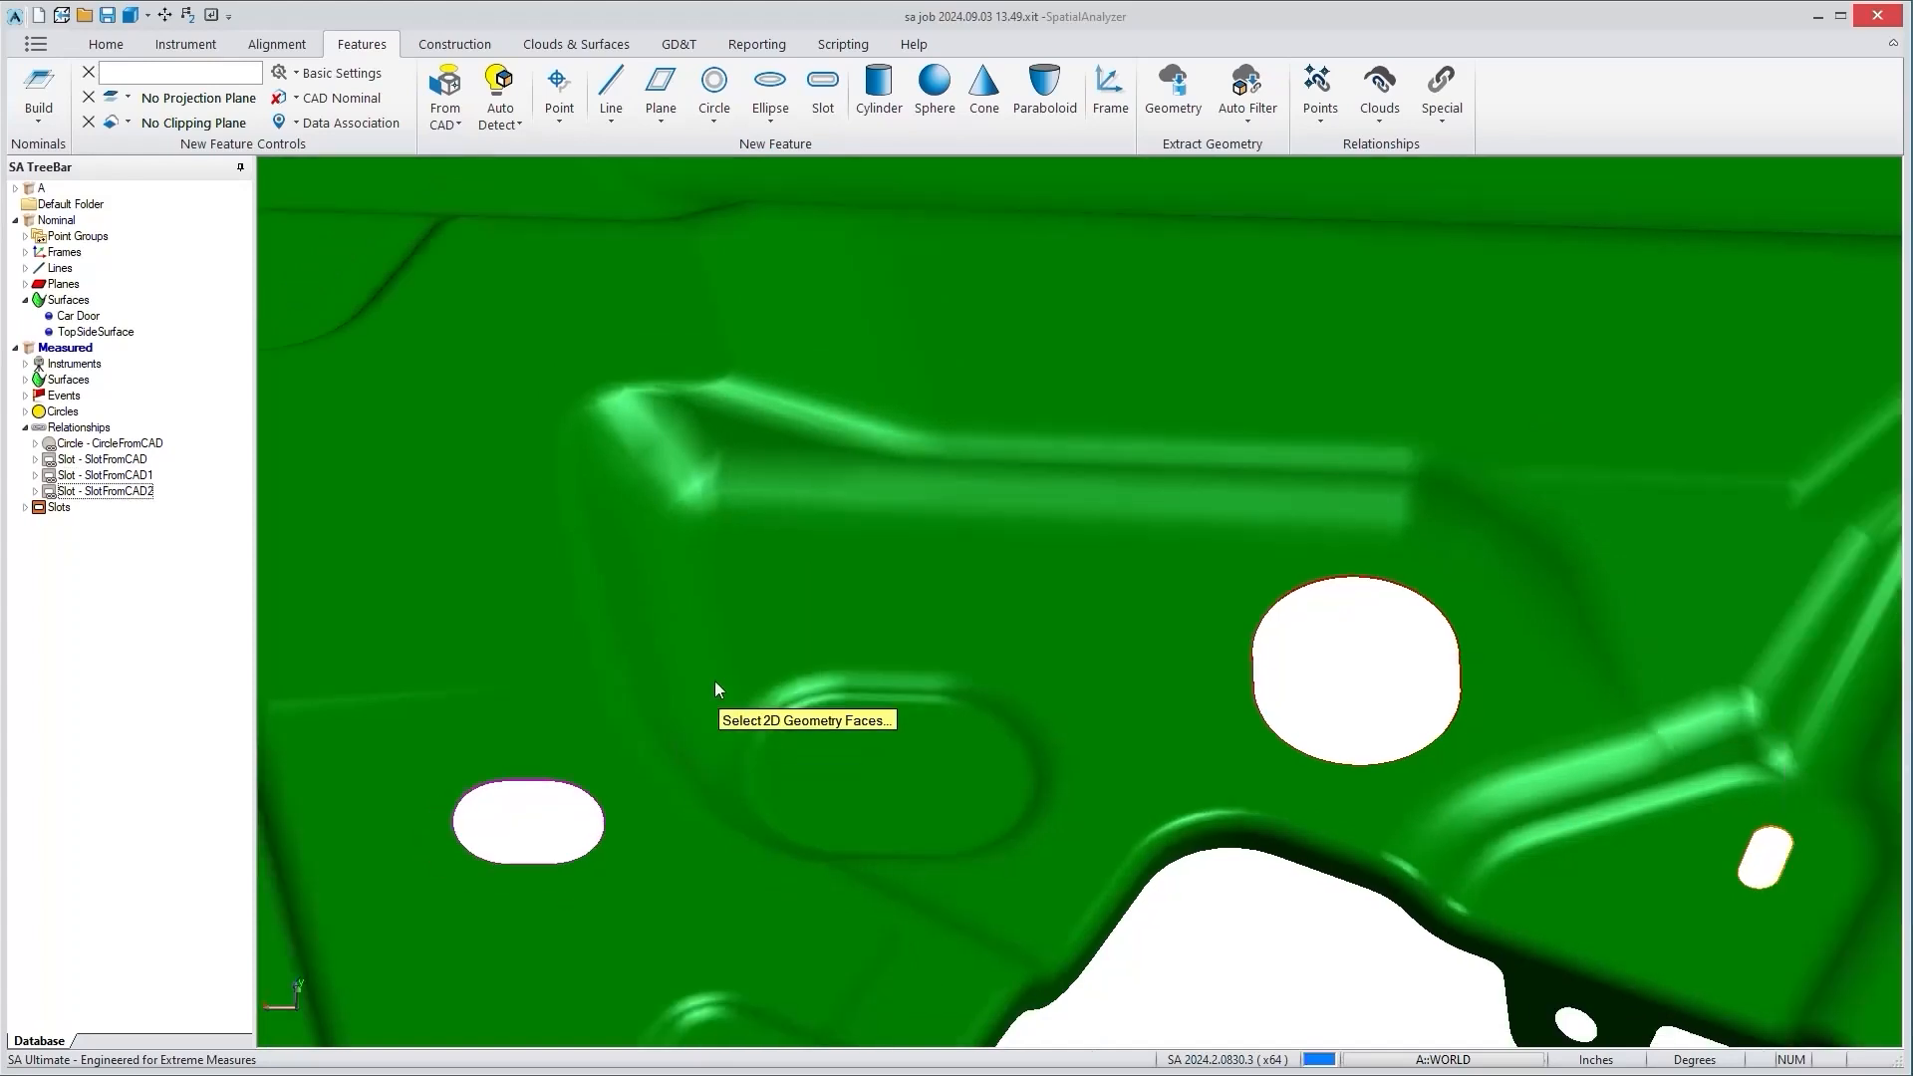
scroll(715, 687, "down", 2)
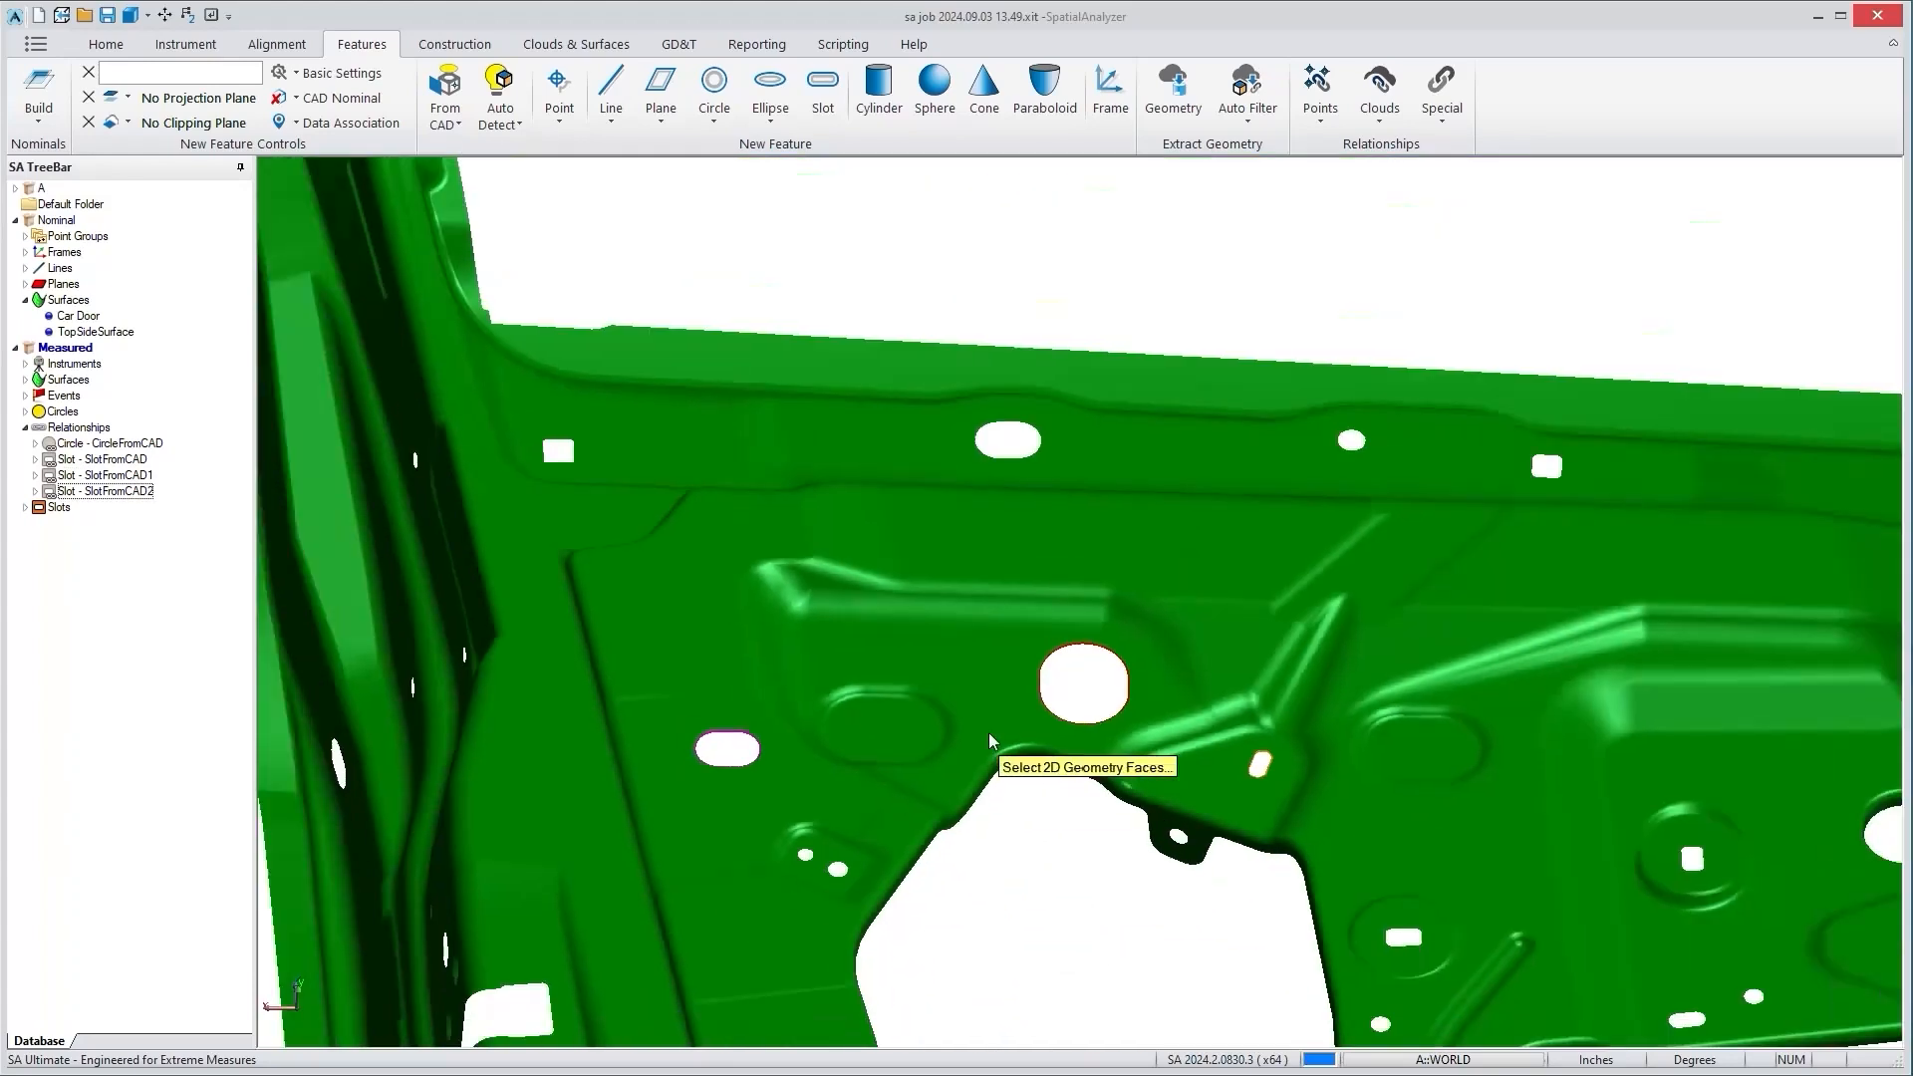
scroll(1462, 1014, "up", 2)
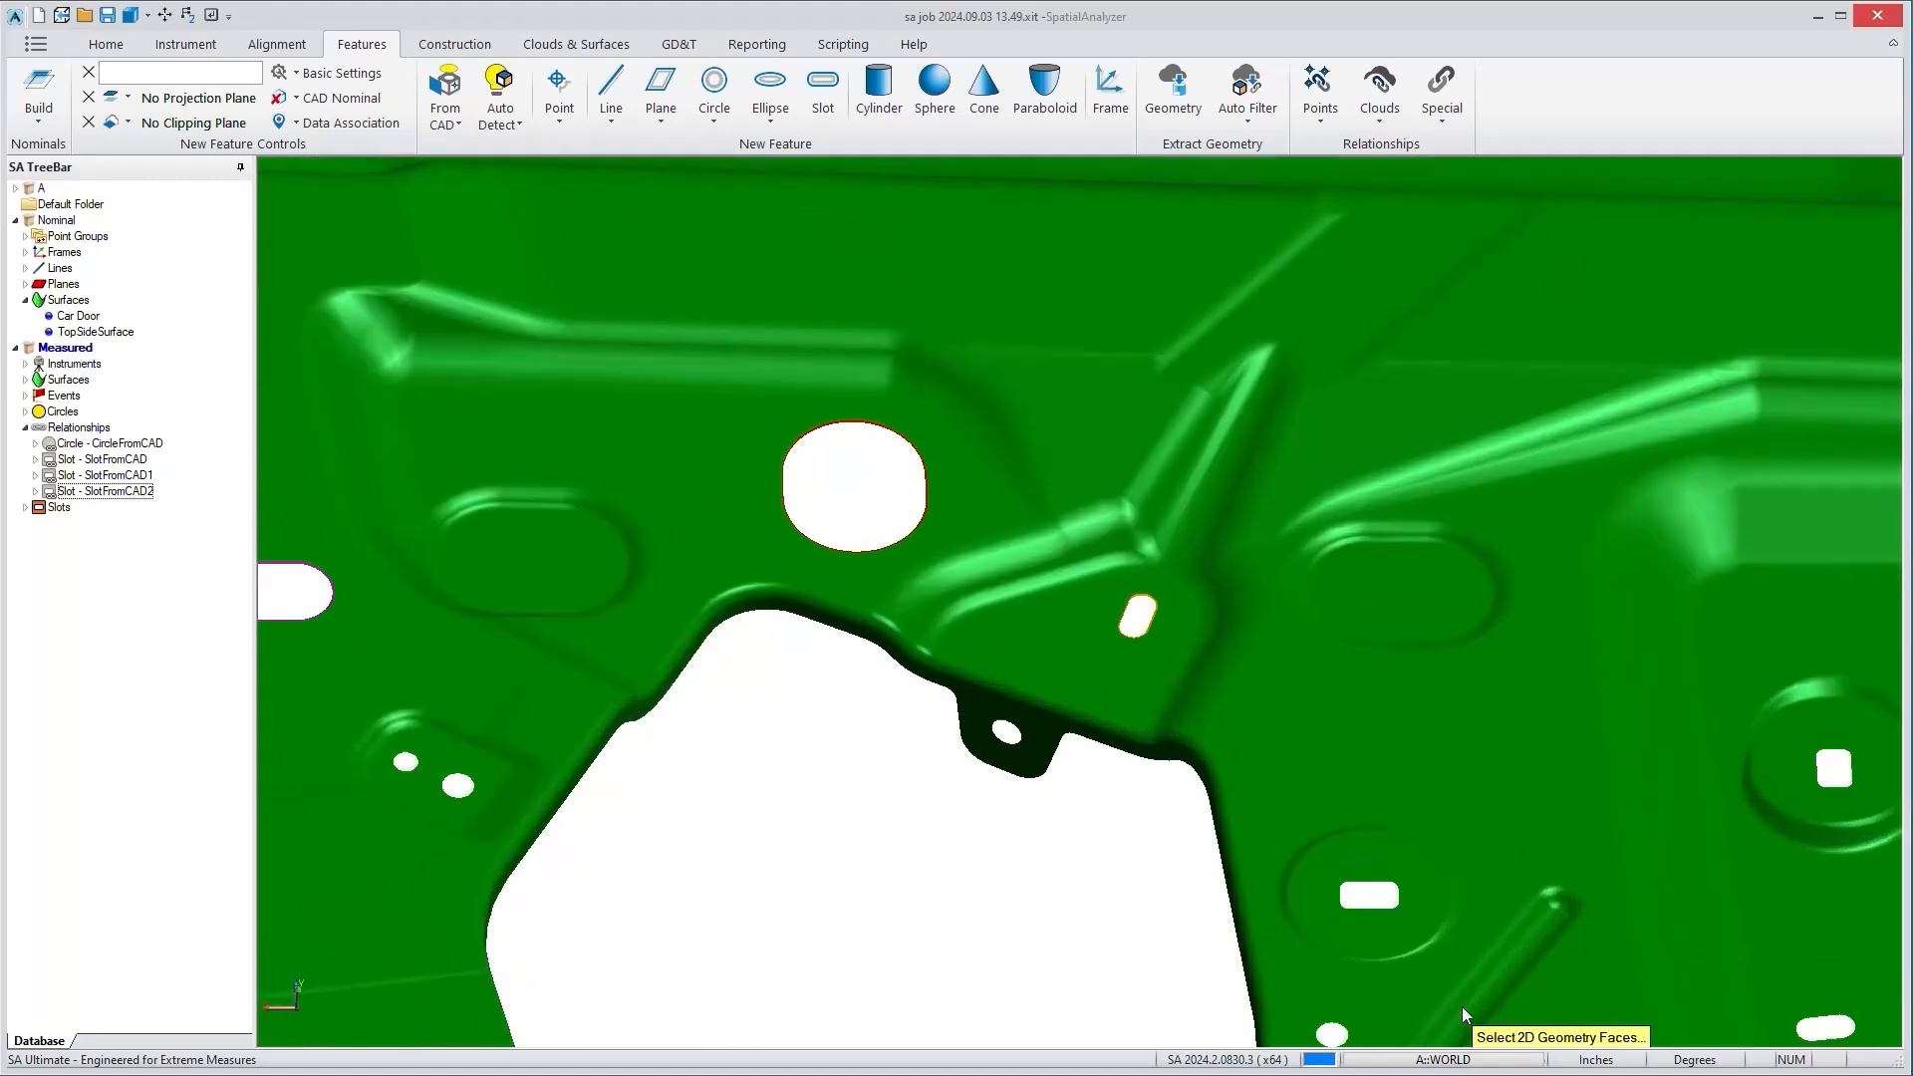
scroll(1461, 1015, "up", 2)
scroll(1379, 931, "up", 3)
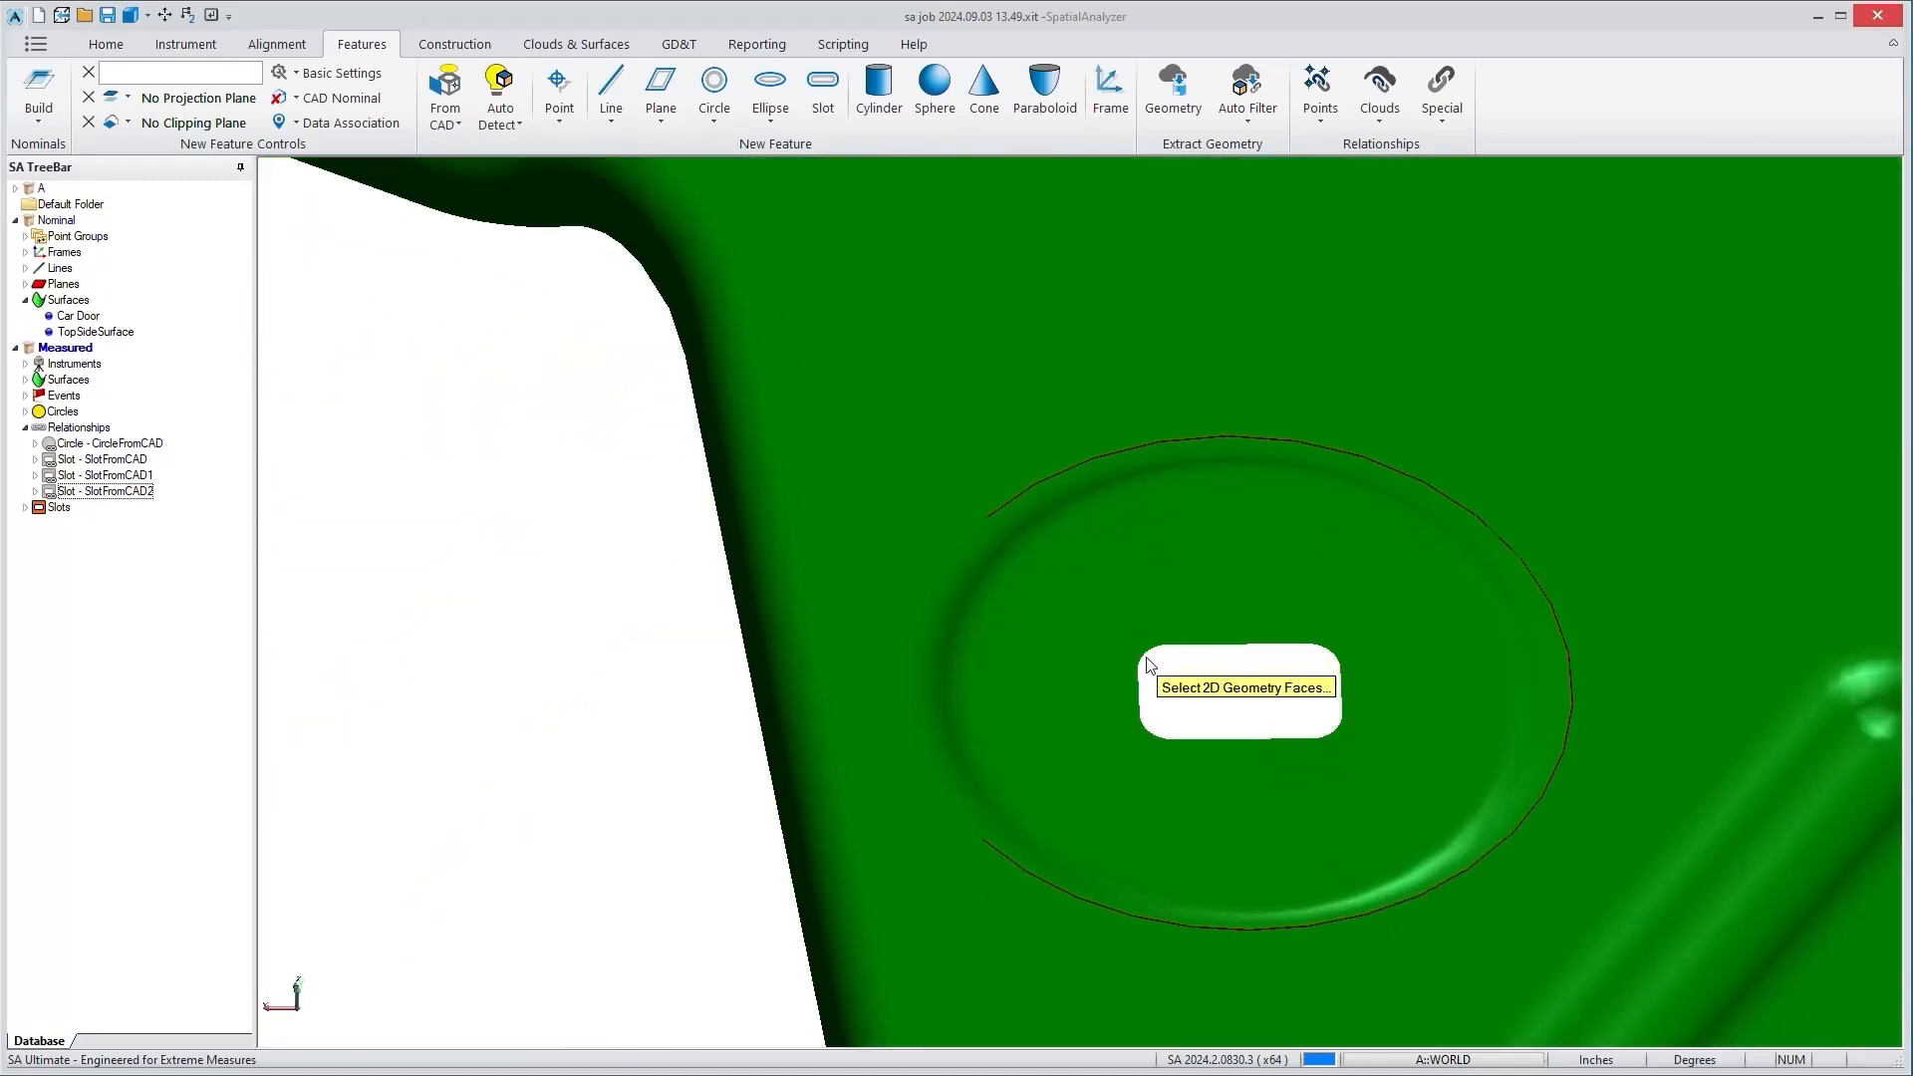
left_click(1258, 745)
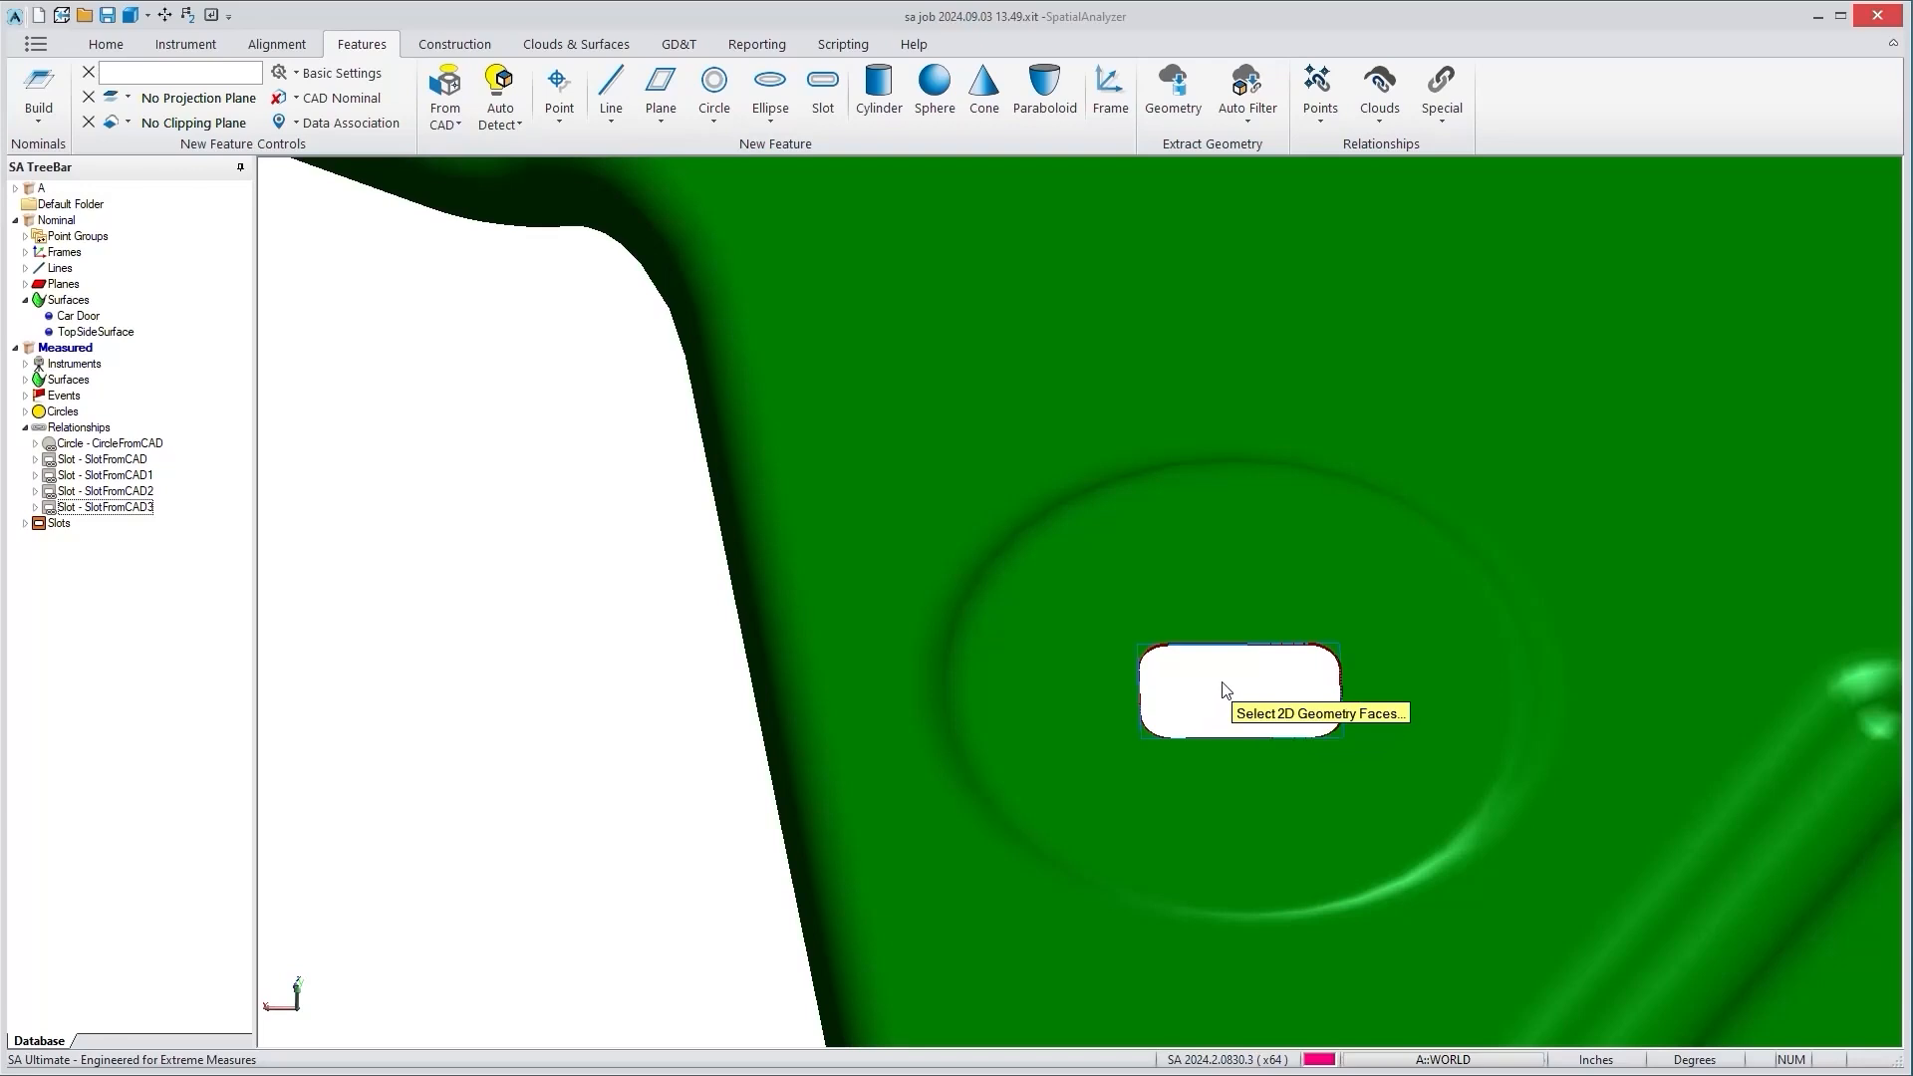
- Review the slot features extracted from CAD across the car door's inner panel
scroll(1233, 704, "down", 2)
scroll(1232, 703, "down", 2)
scroll(837, 662, "down", 2)
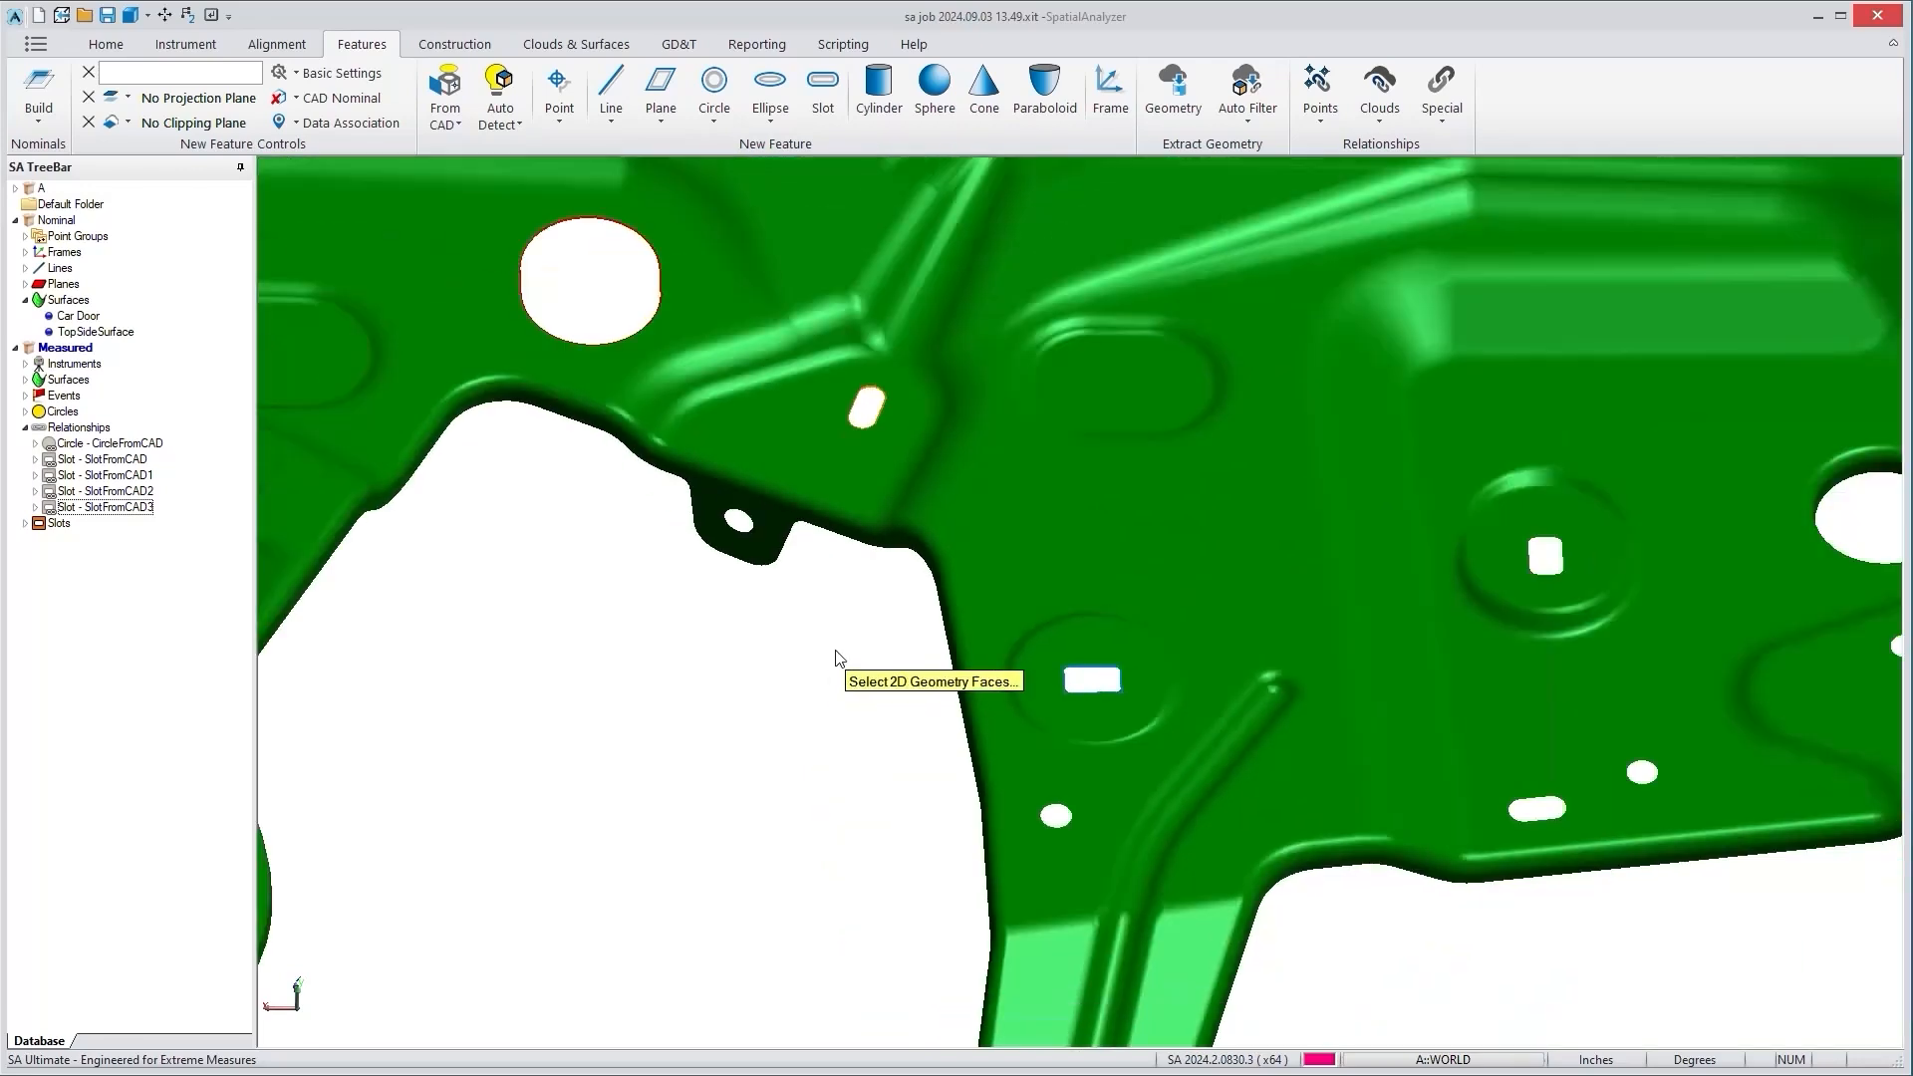
scroll(835, 663, "down", 2)
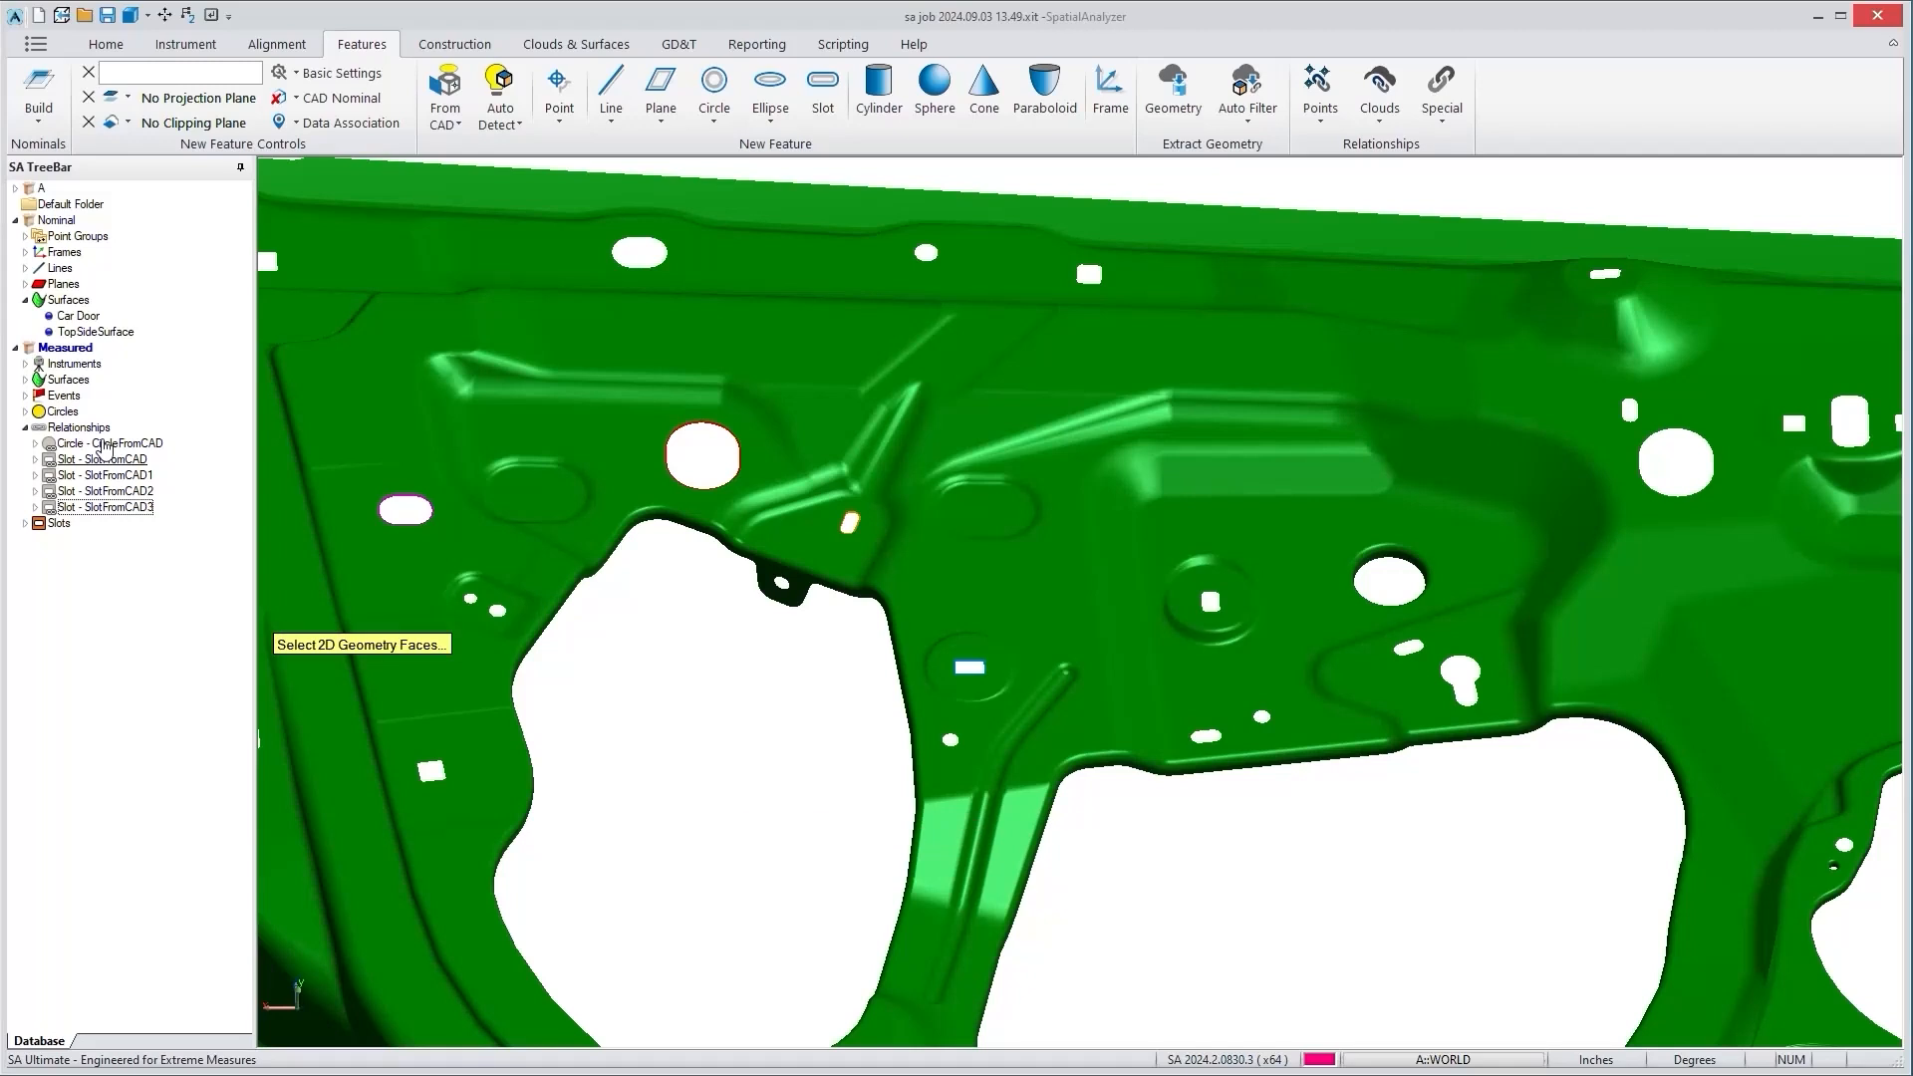
left_click_drag(1356, 893, 1403, 845)
scroll(1282, 814, "down", 2)
left_click_drag(1282, 814, 1282, 824)
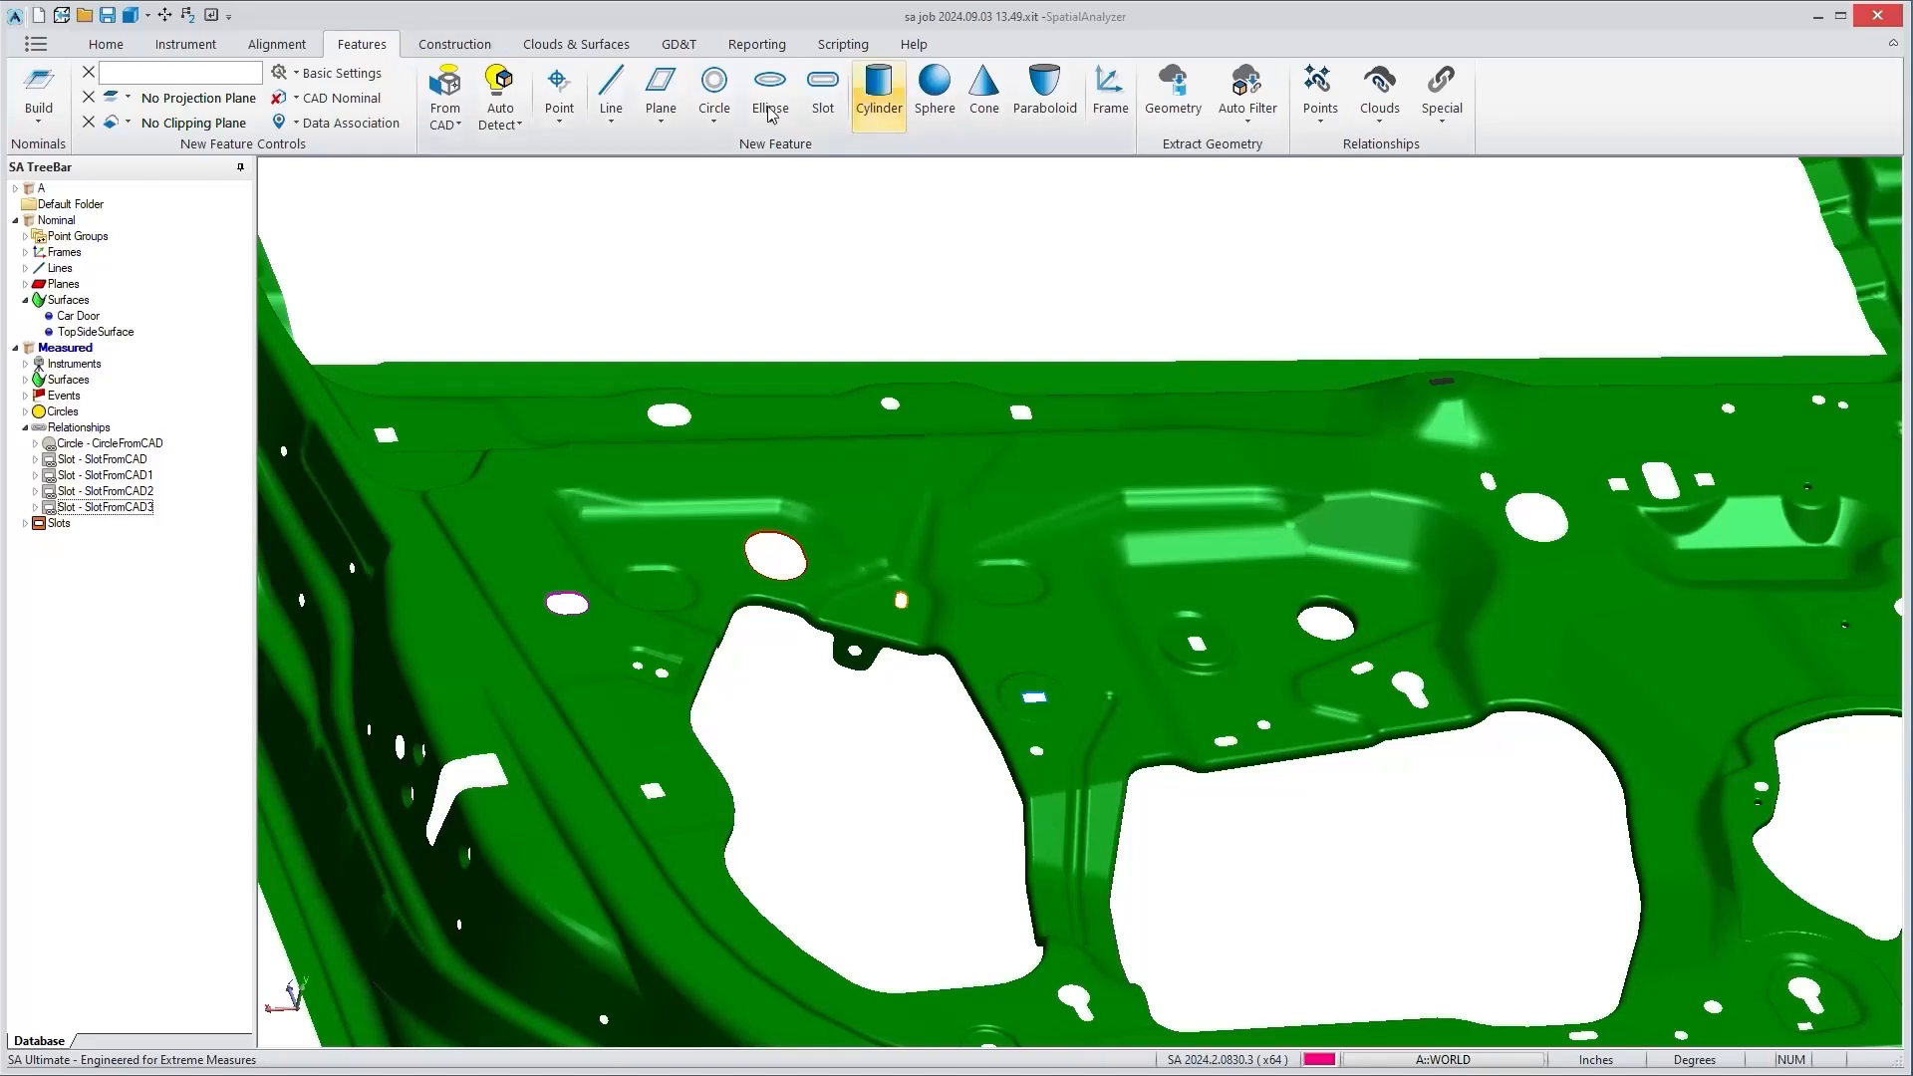
left_click(467, 44)
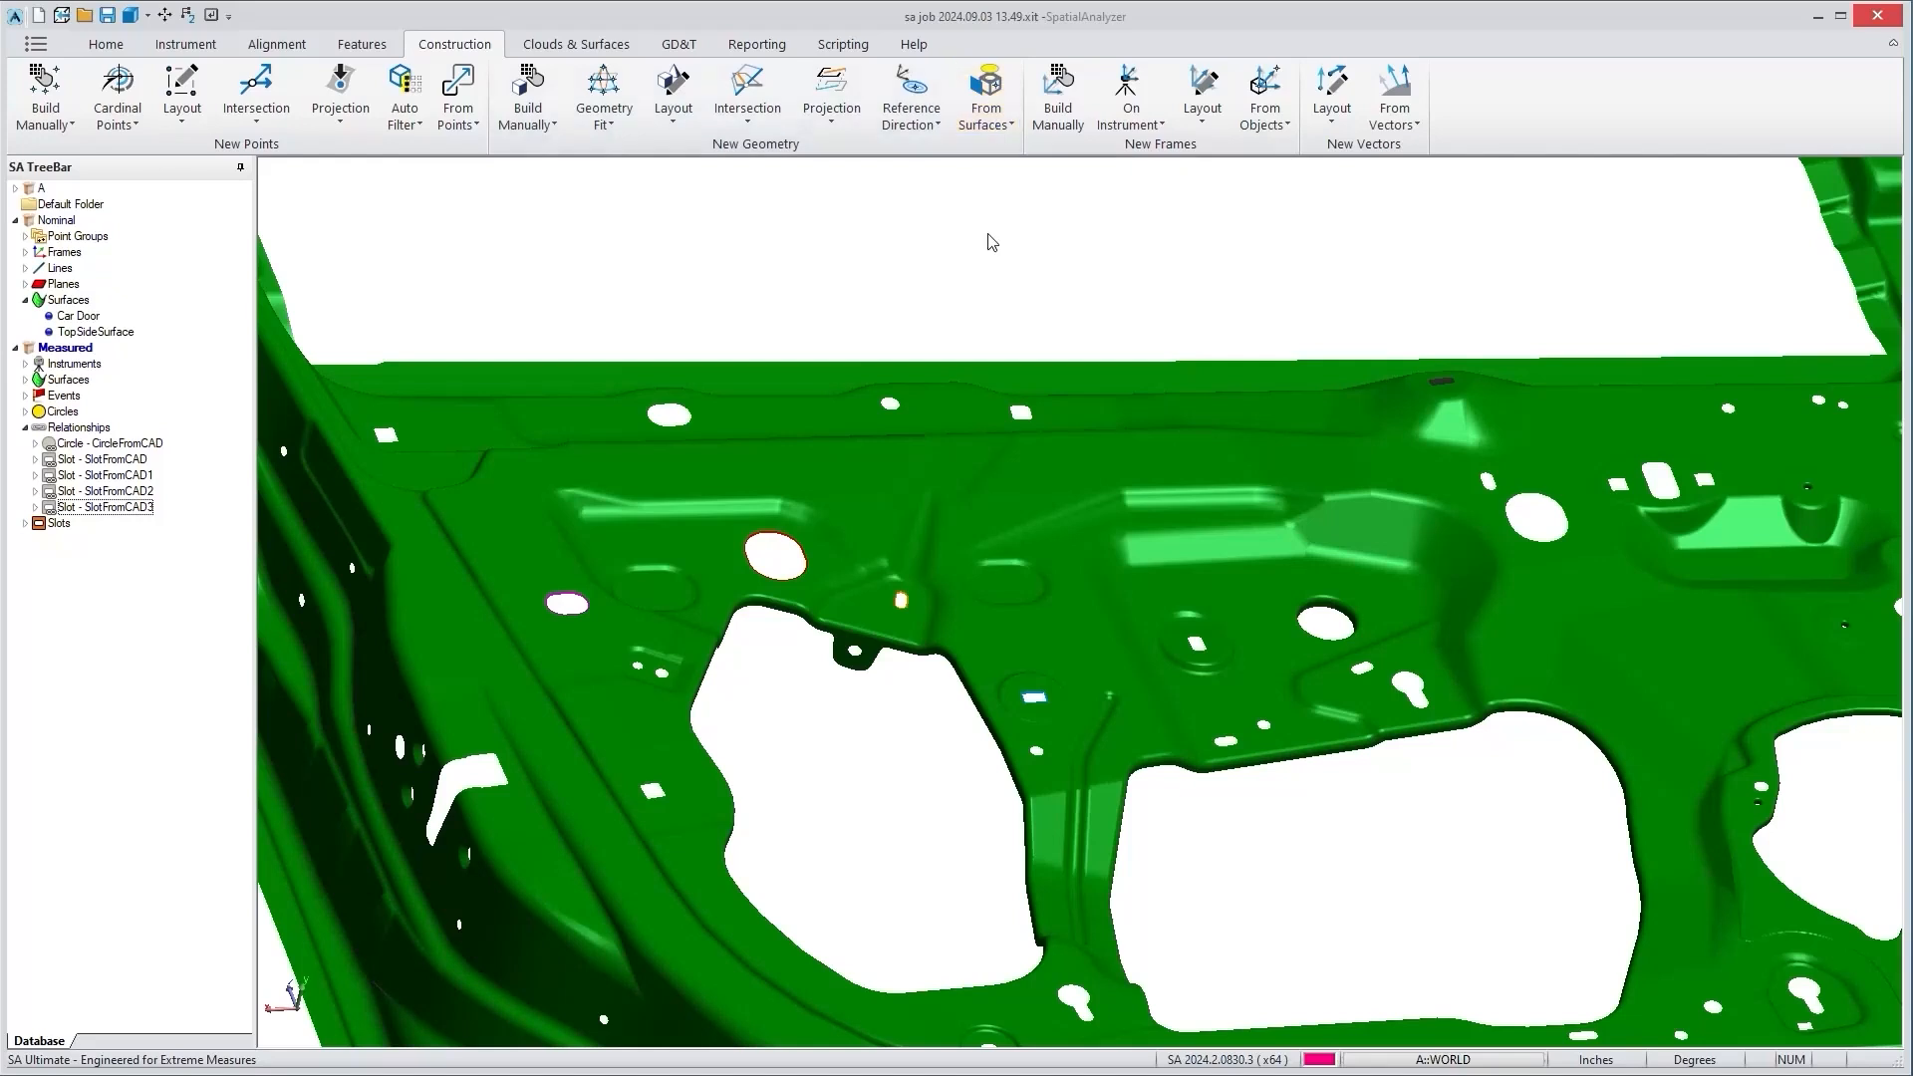
scroll(1055, 624, "down", 2)
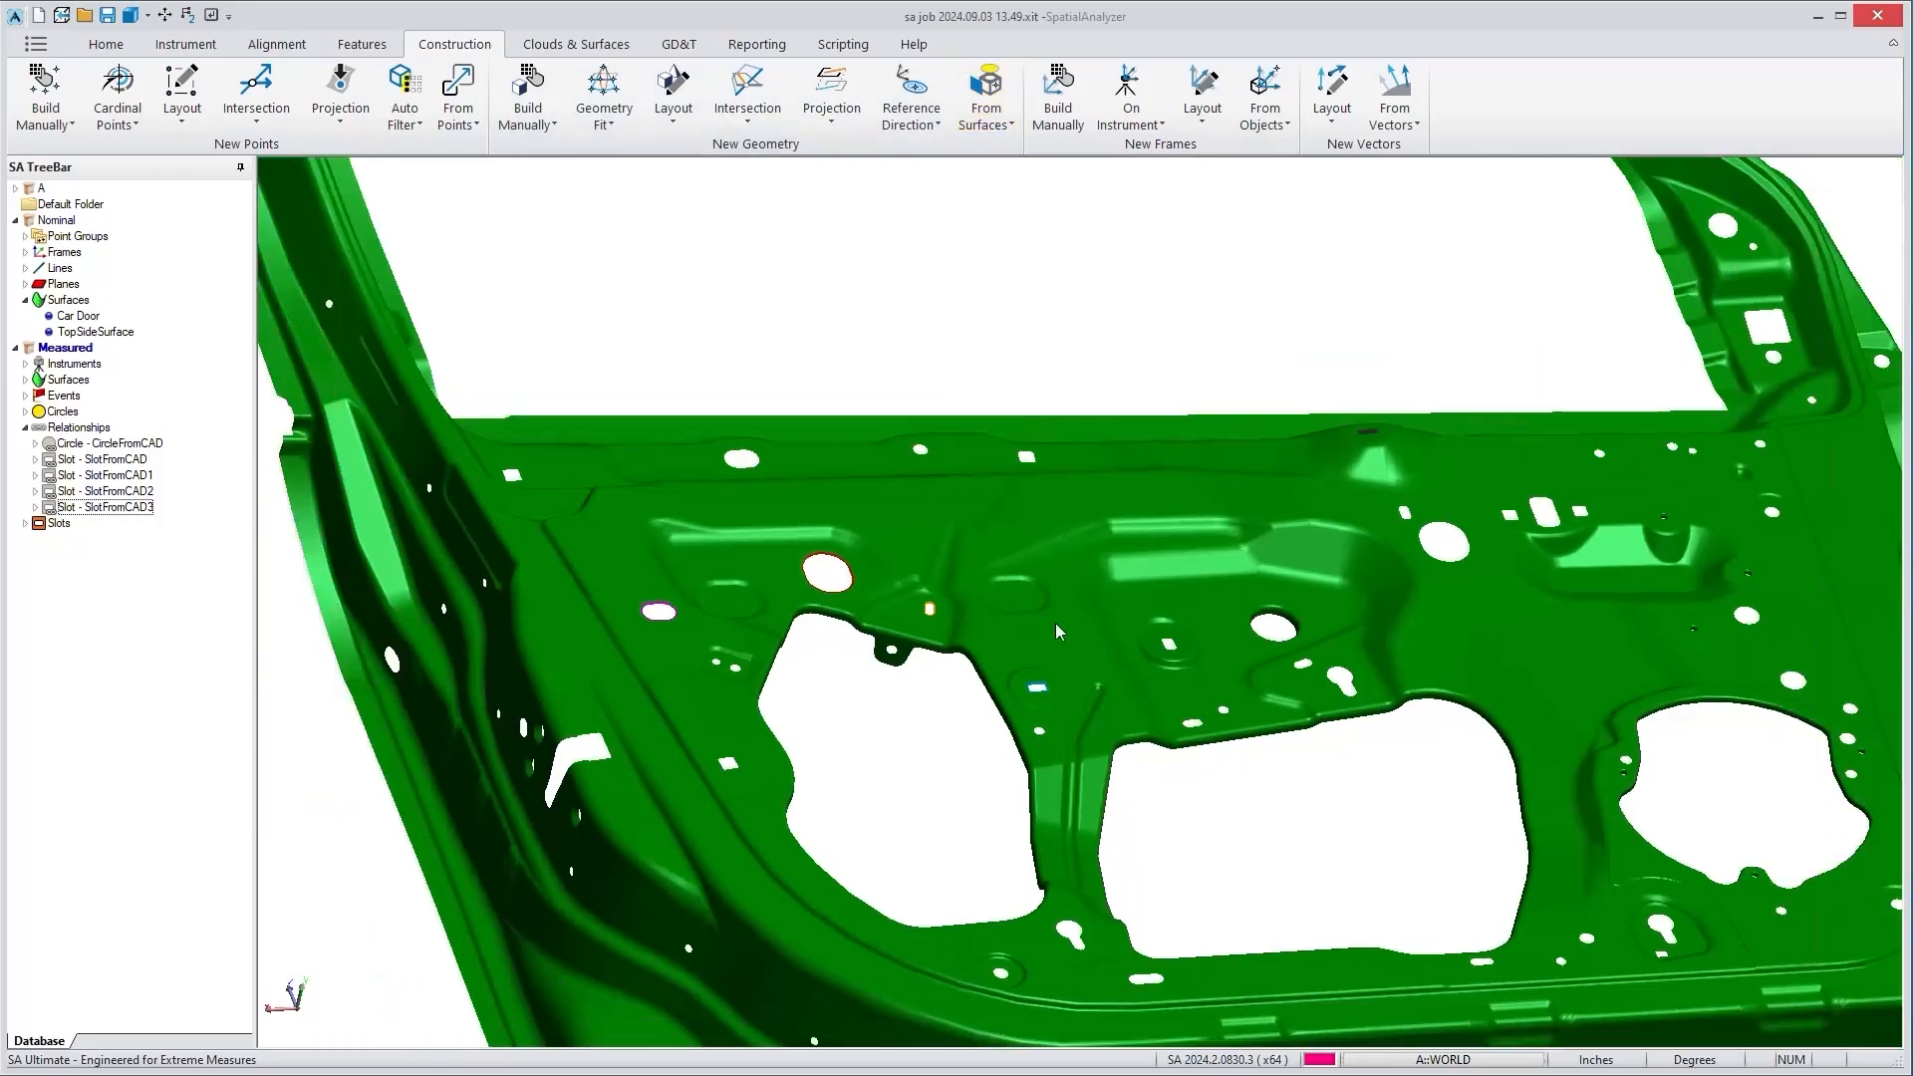
left_click_drag(1064, 612, 930, 504)
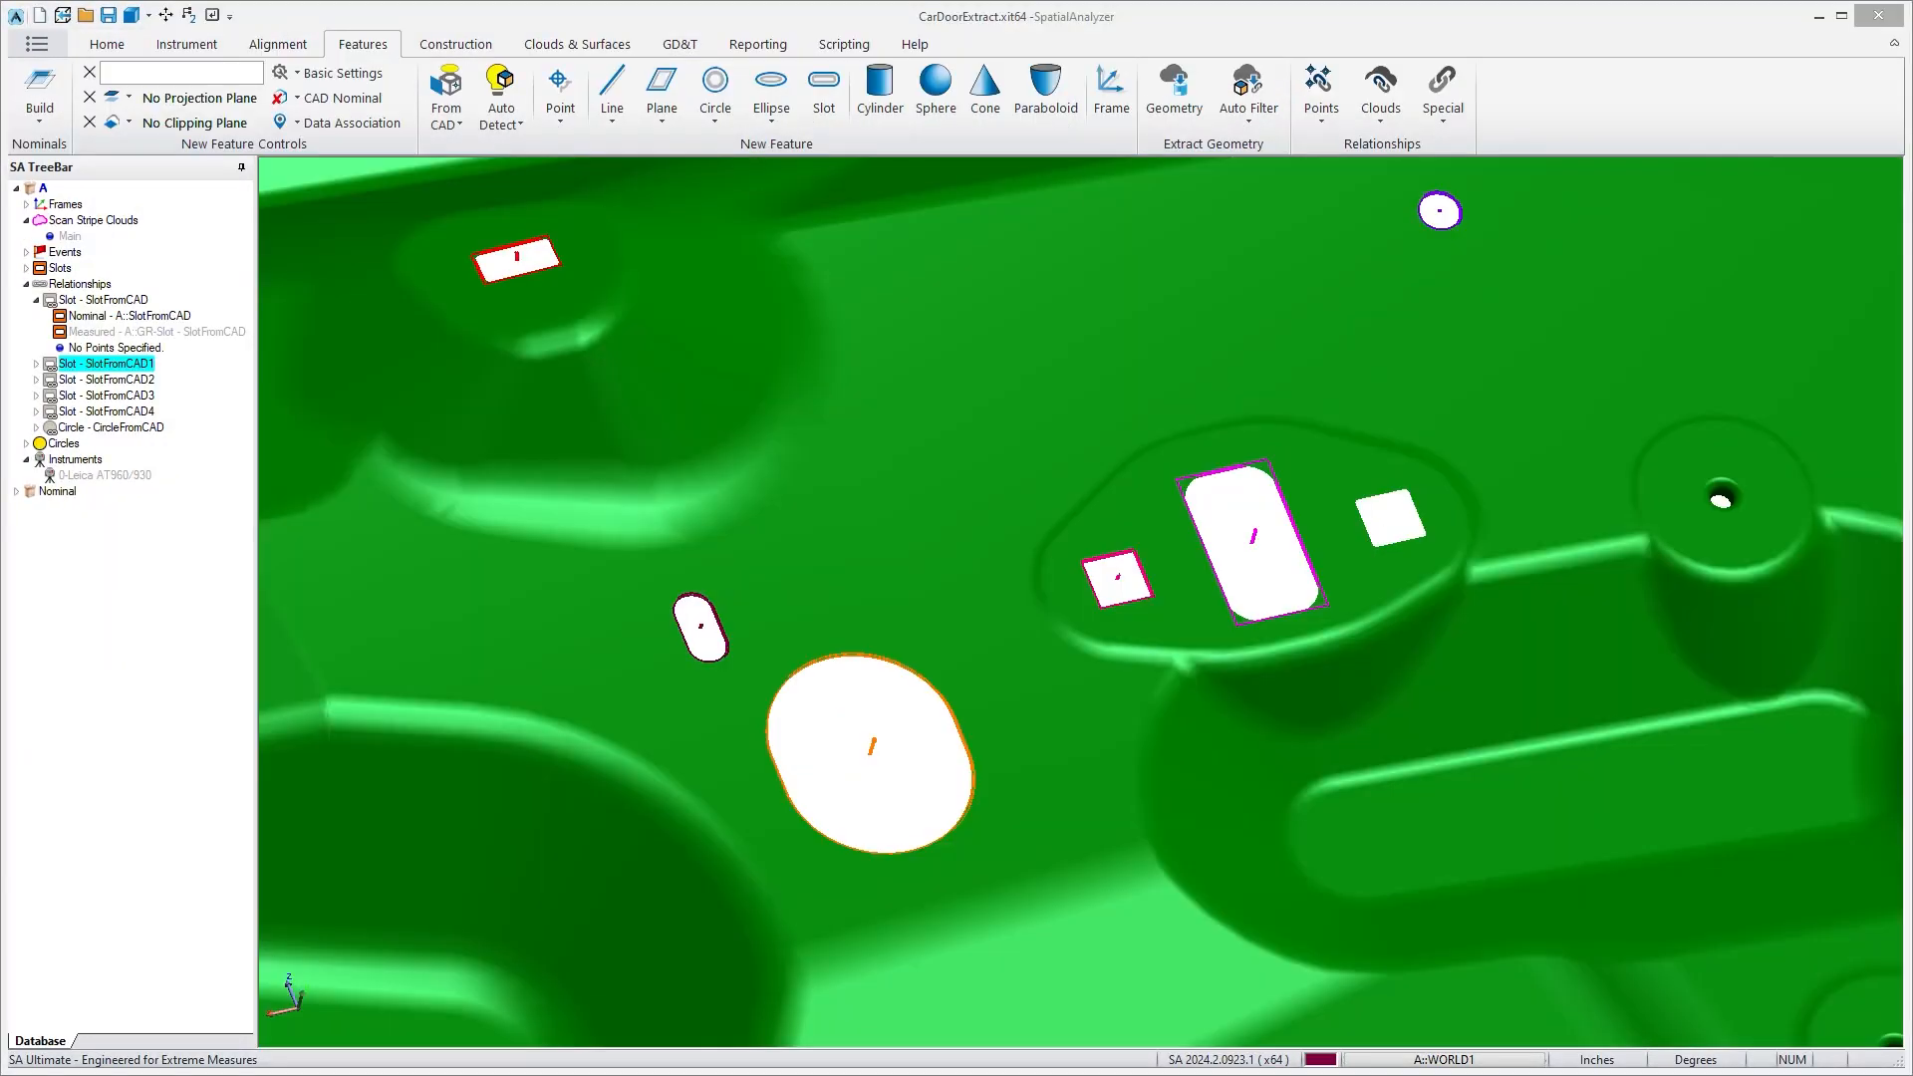
left_click(459, 125)
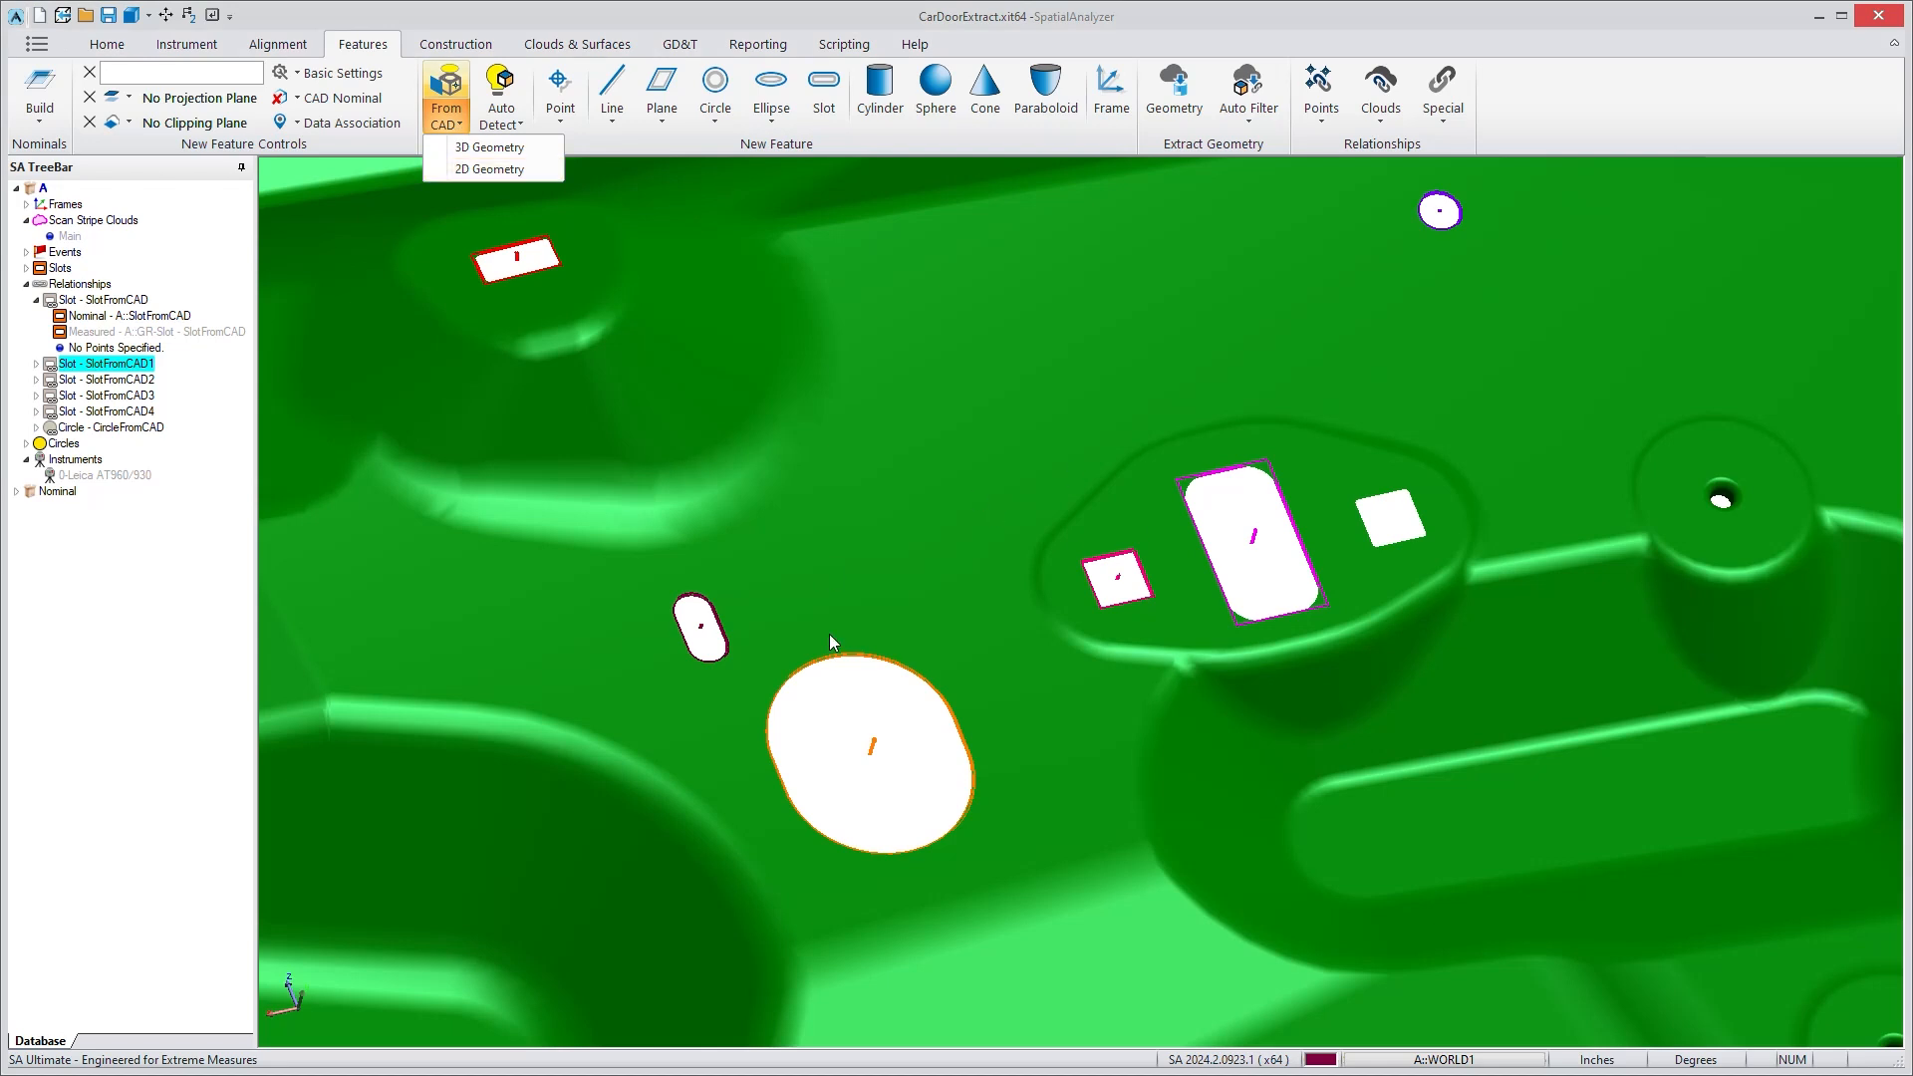
left_click(943, 545)
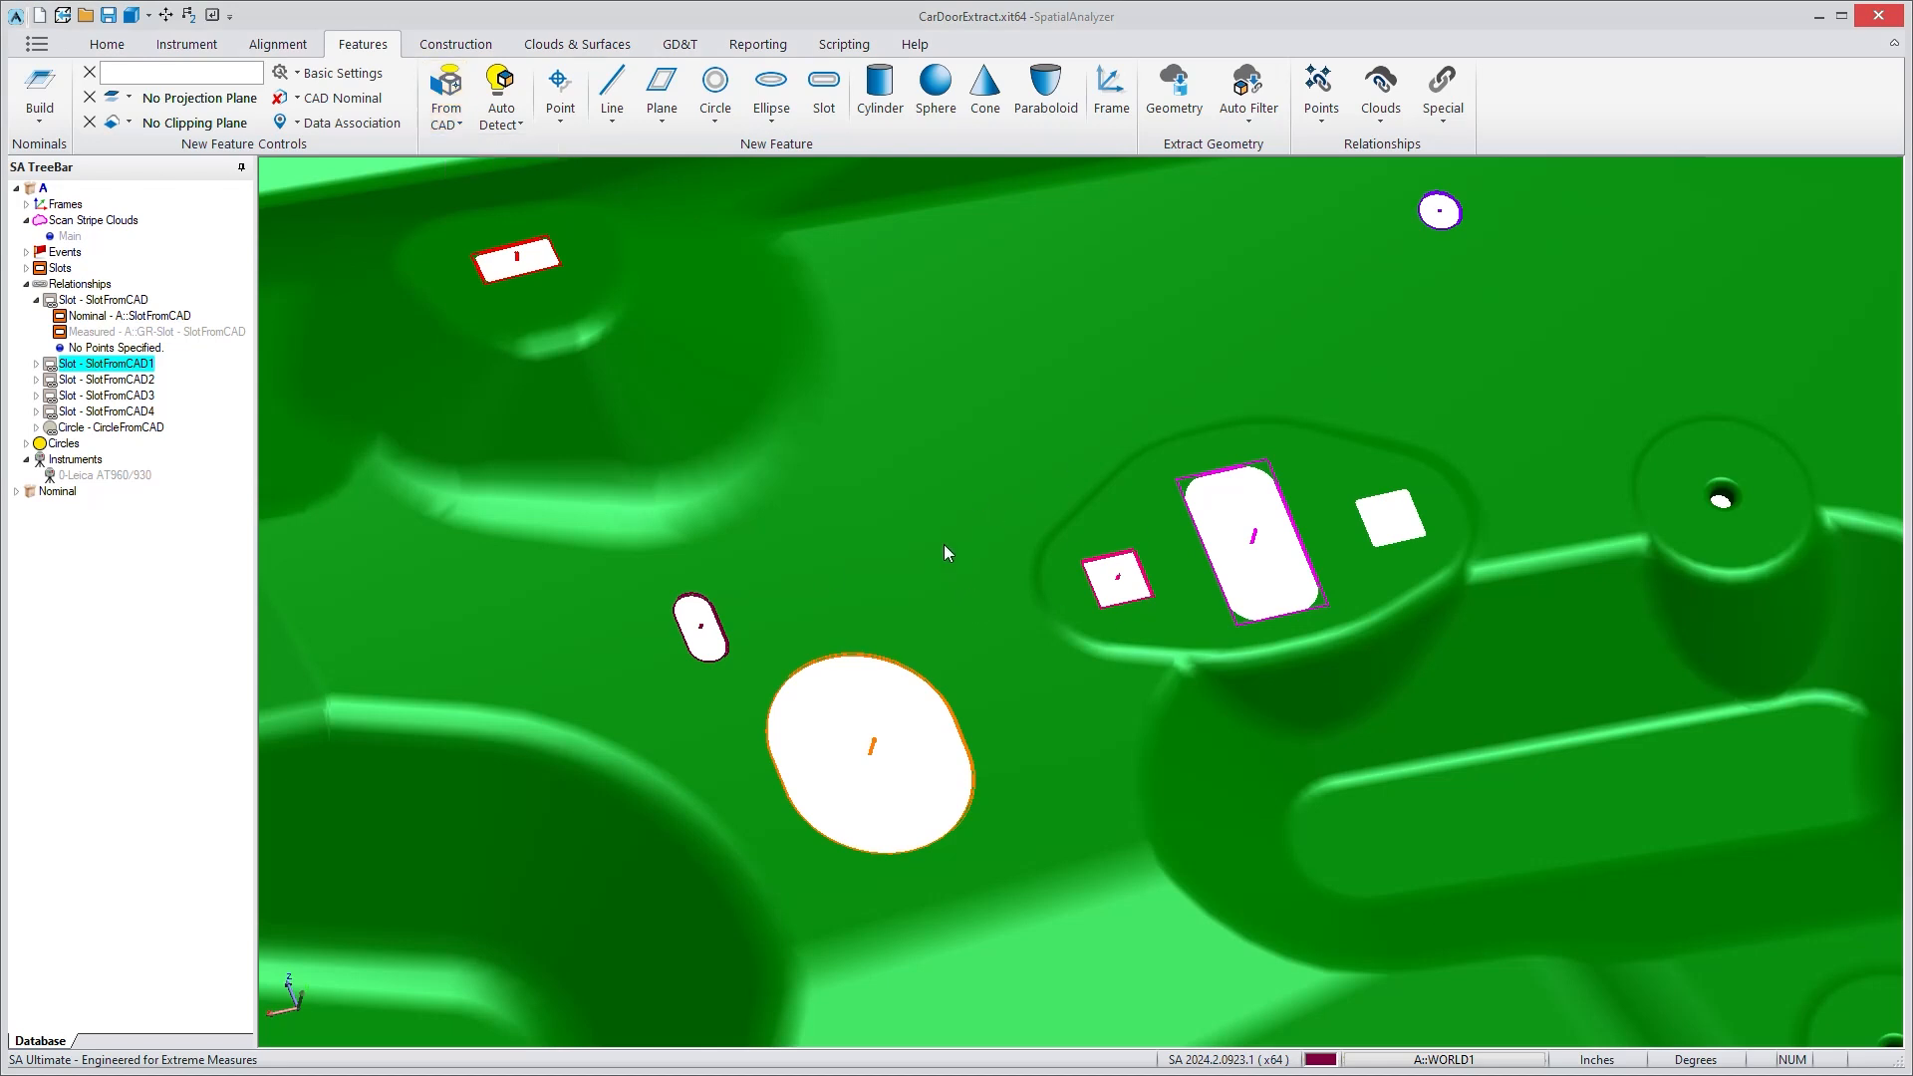
- Show the Main scan stripe cloud over the car door CAD
left_click(68, 239)
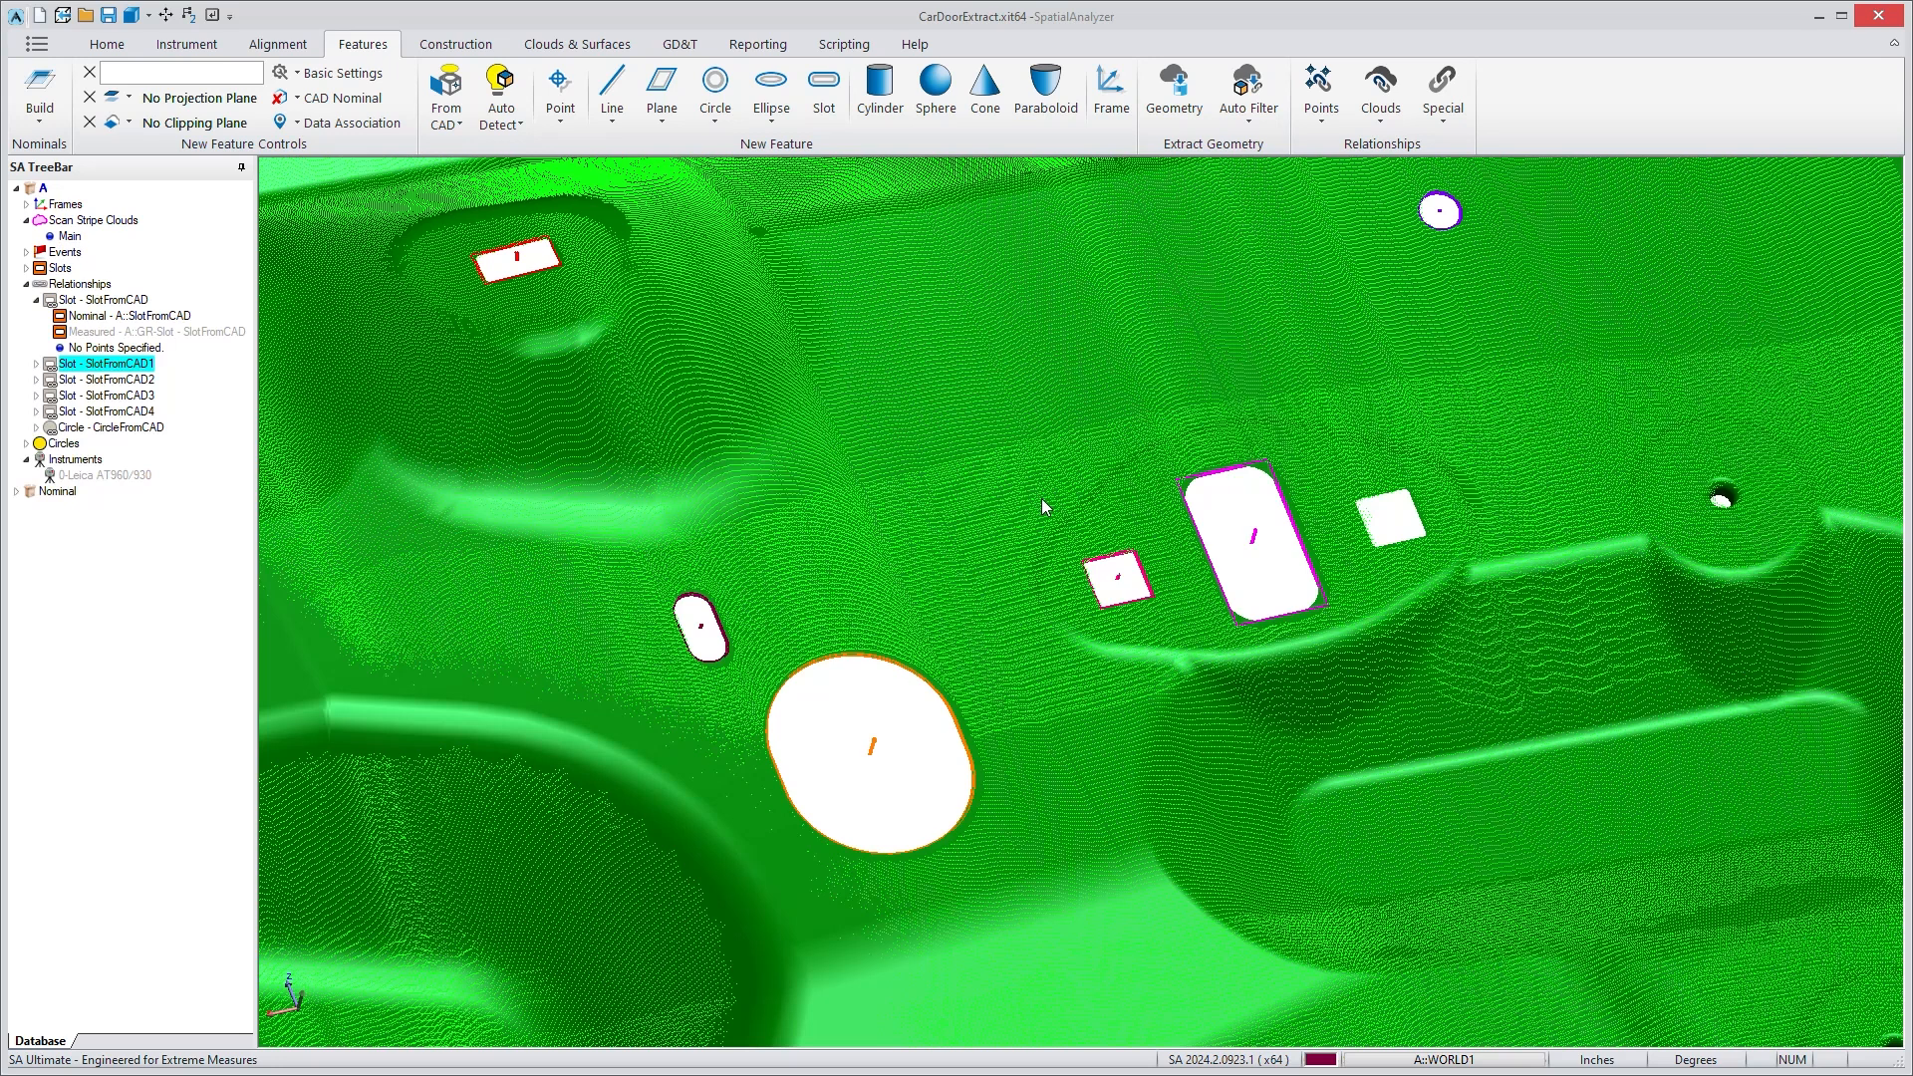
- Examine the first CAD slot relationship's proximity filter settings and available extraction methods, keeping 2D Hole as the method
right_click(140, 299)
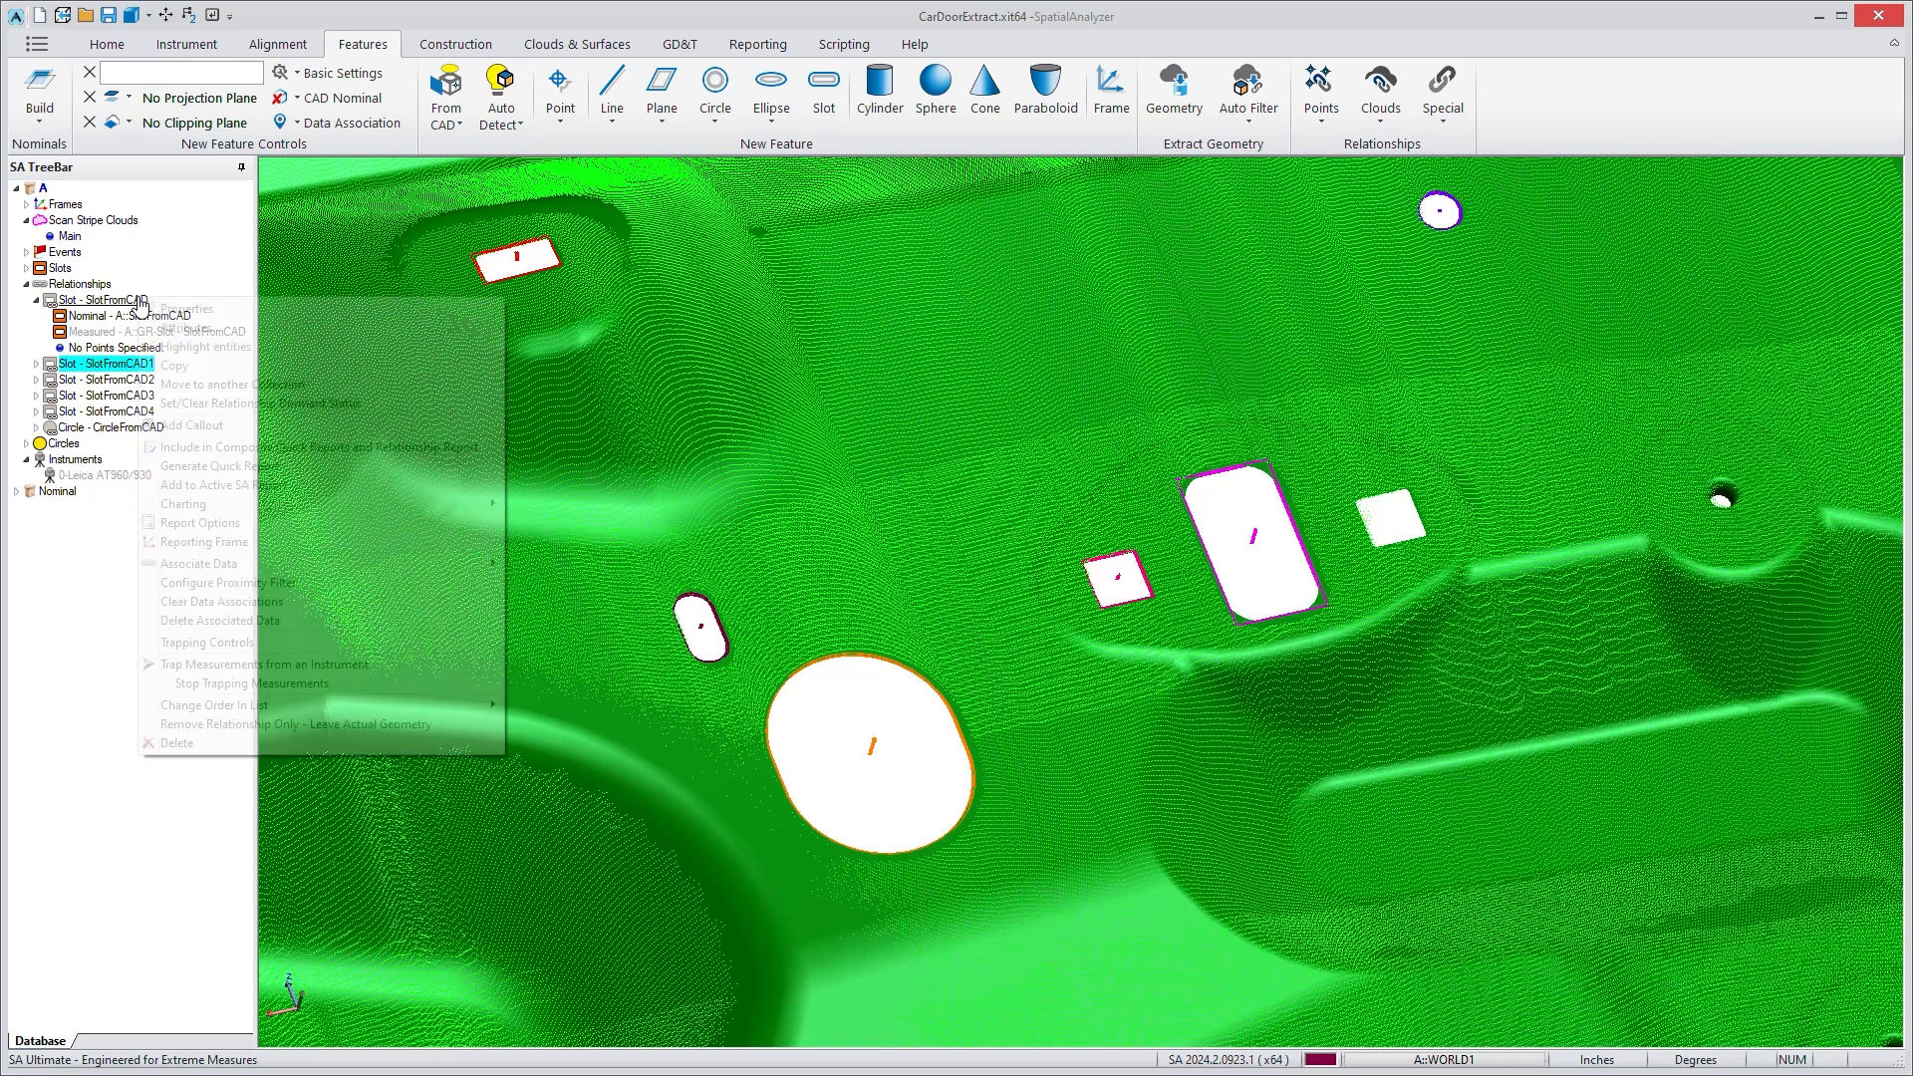
mouse_move(259, 569)
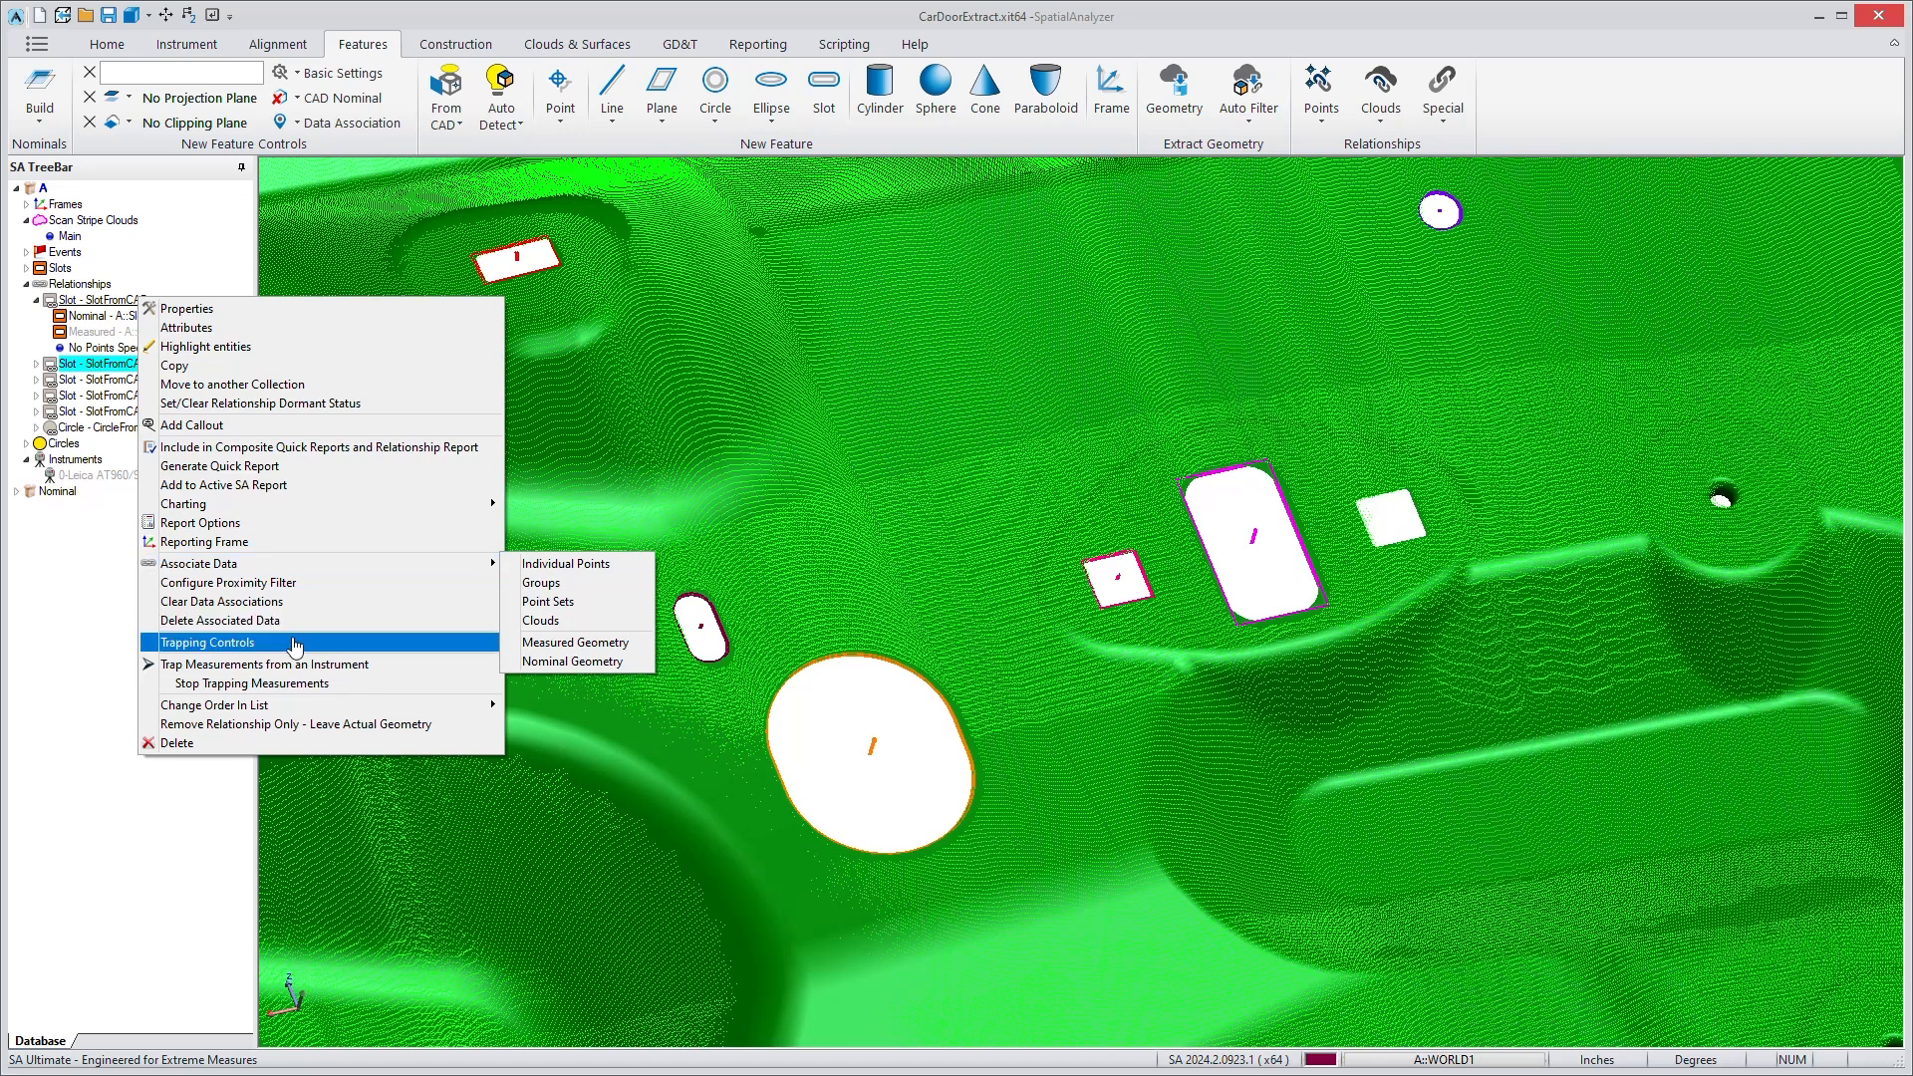
left_click(261, 584)
left_click_drag(216, 3, 358, 191)
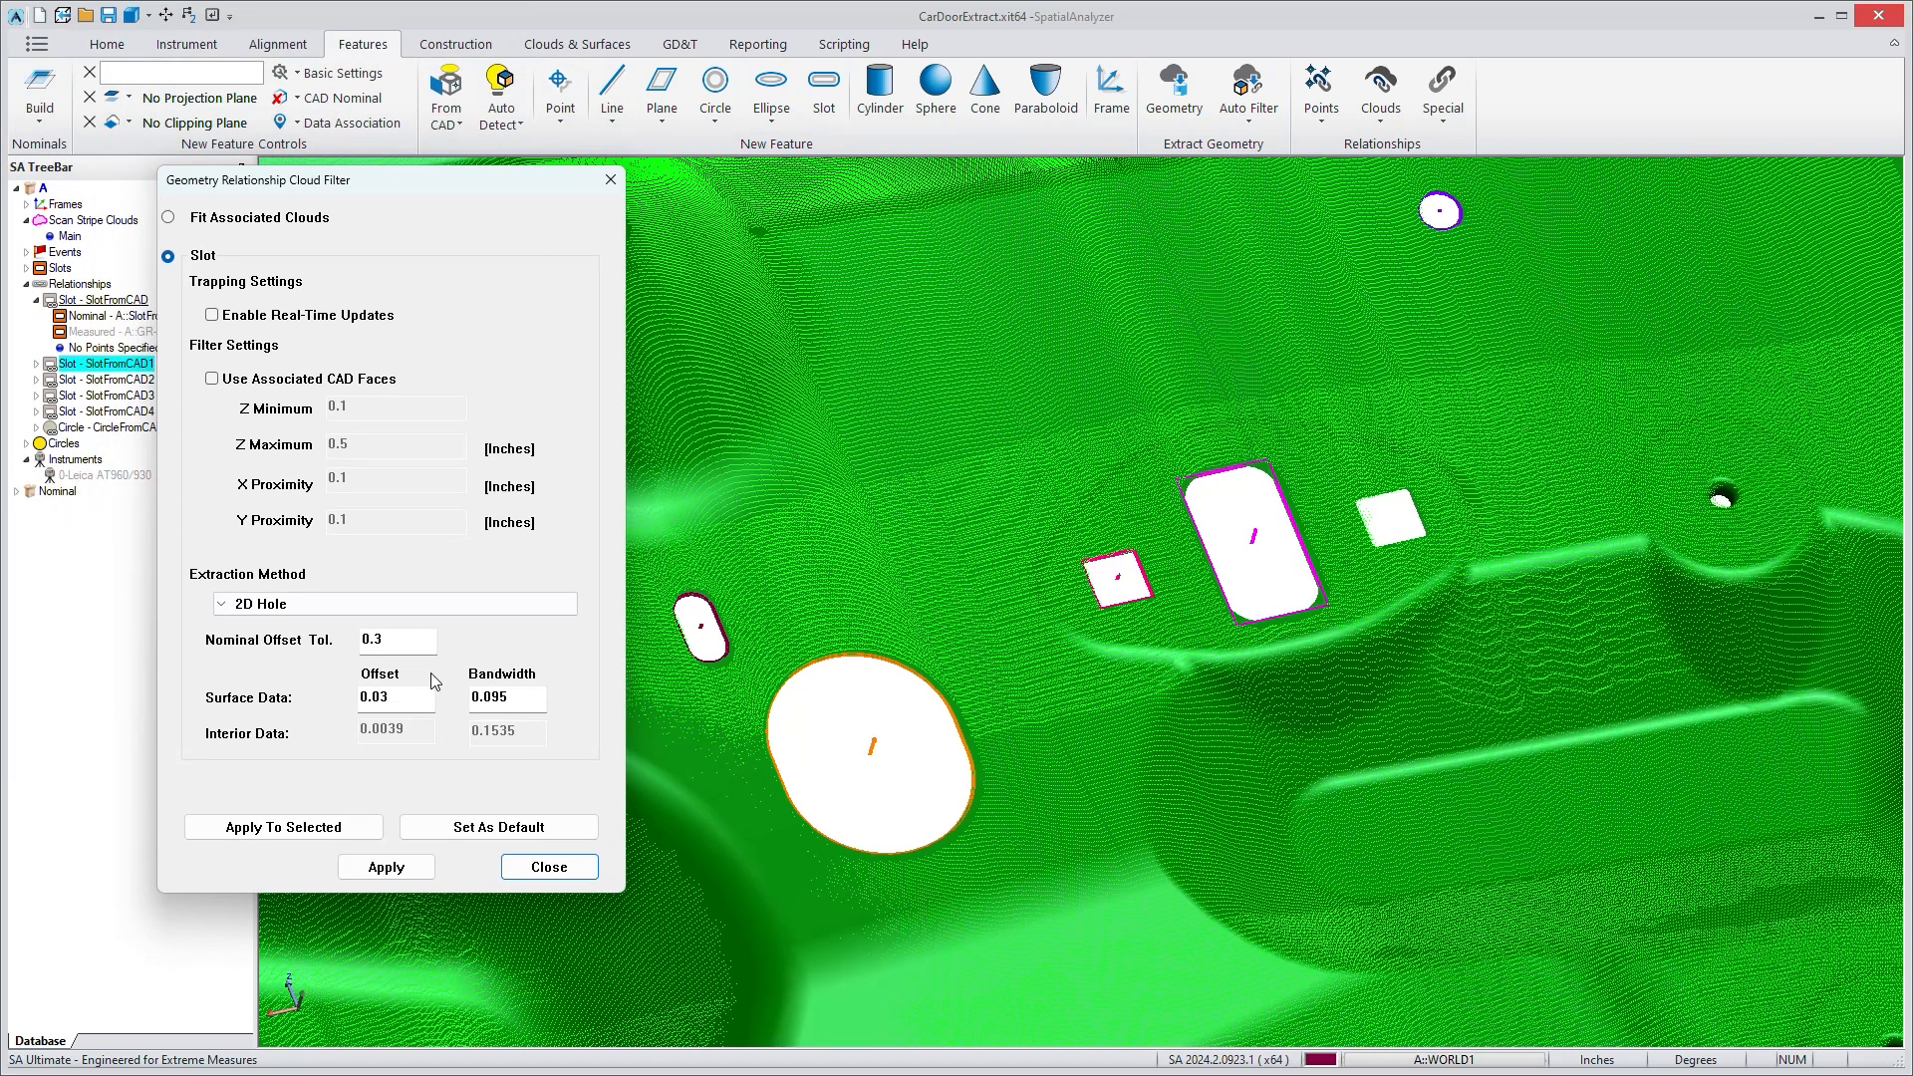
left_click(466, 610)
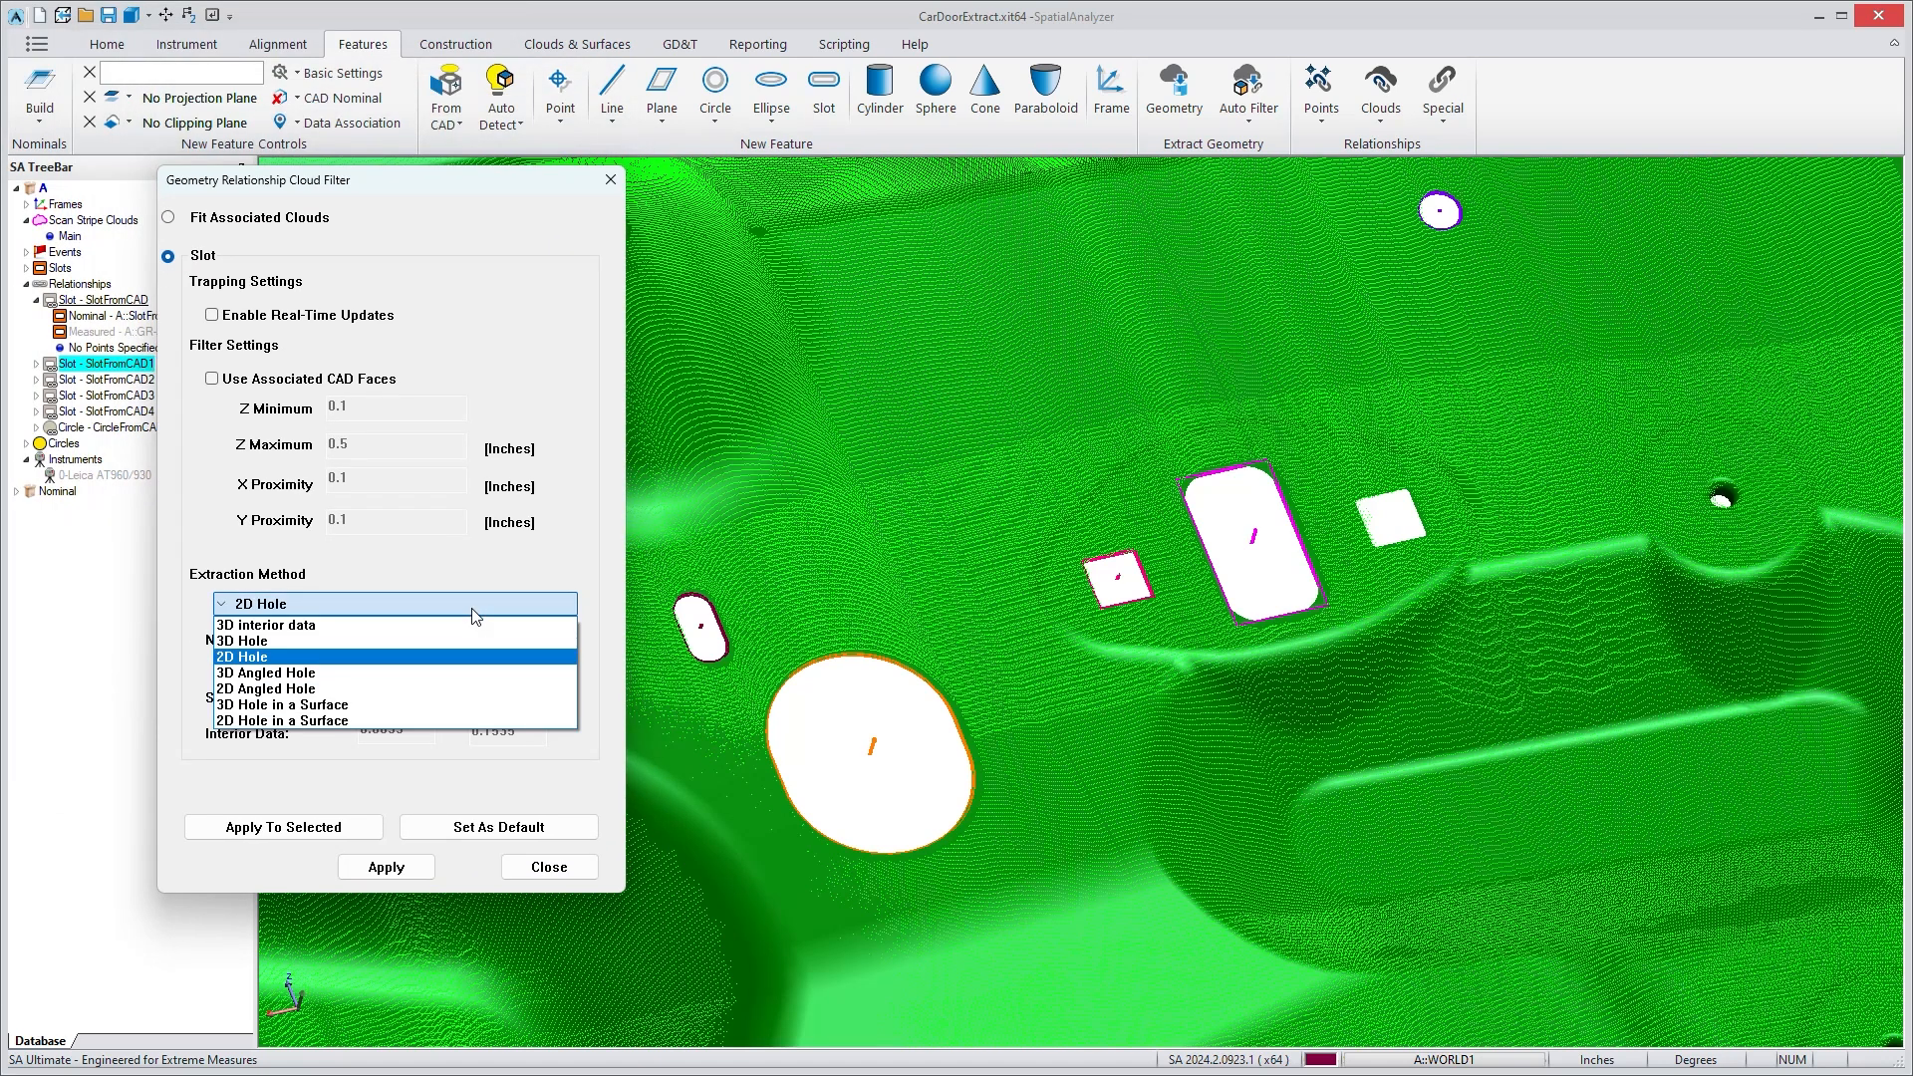
left_click(309, 657)
left_click(339, 604)
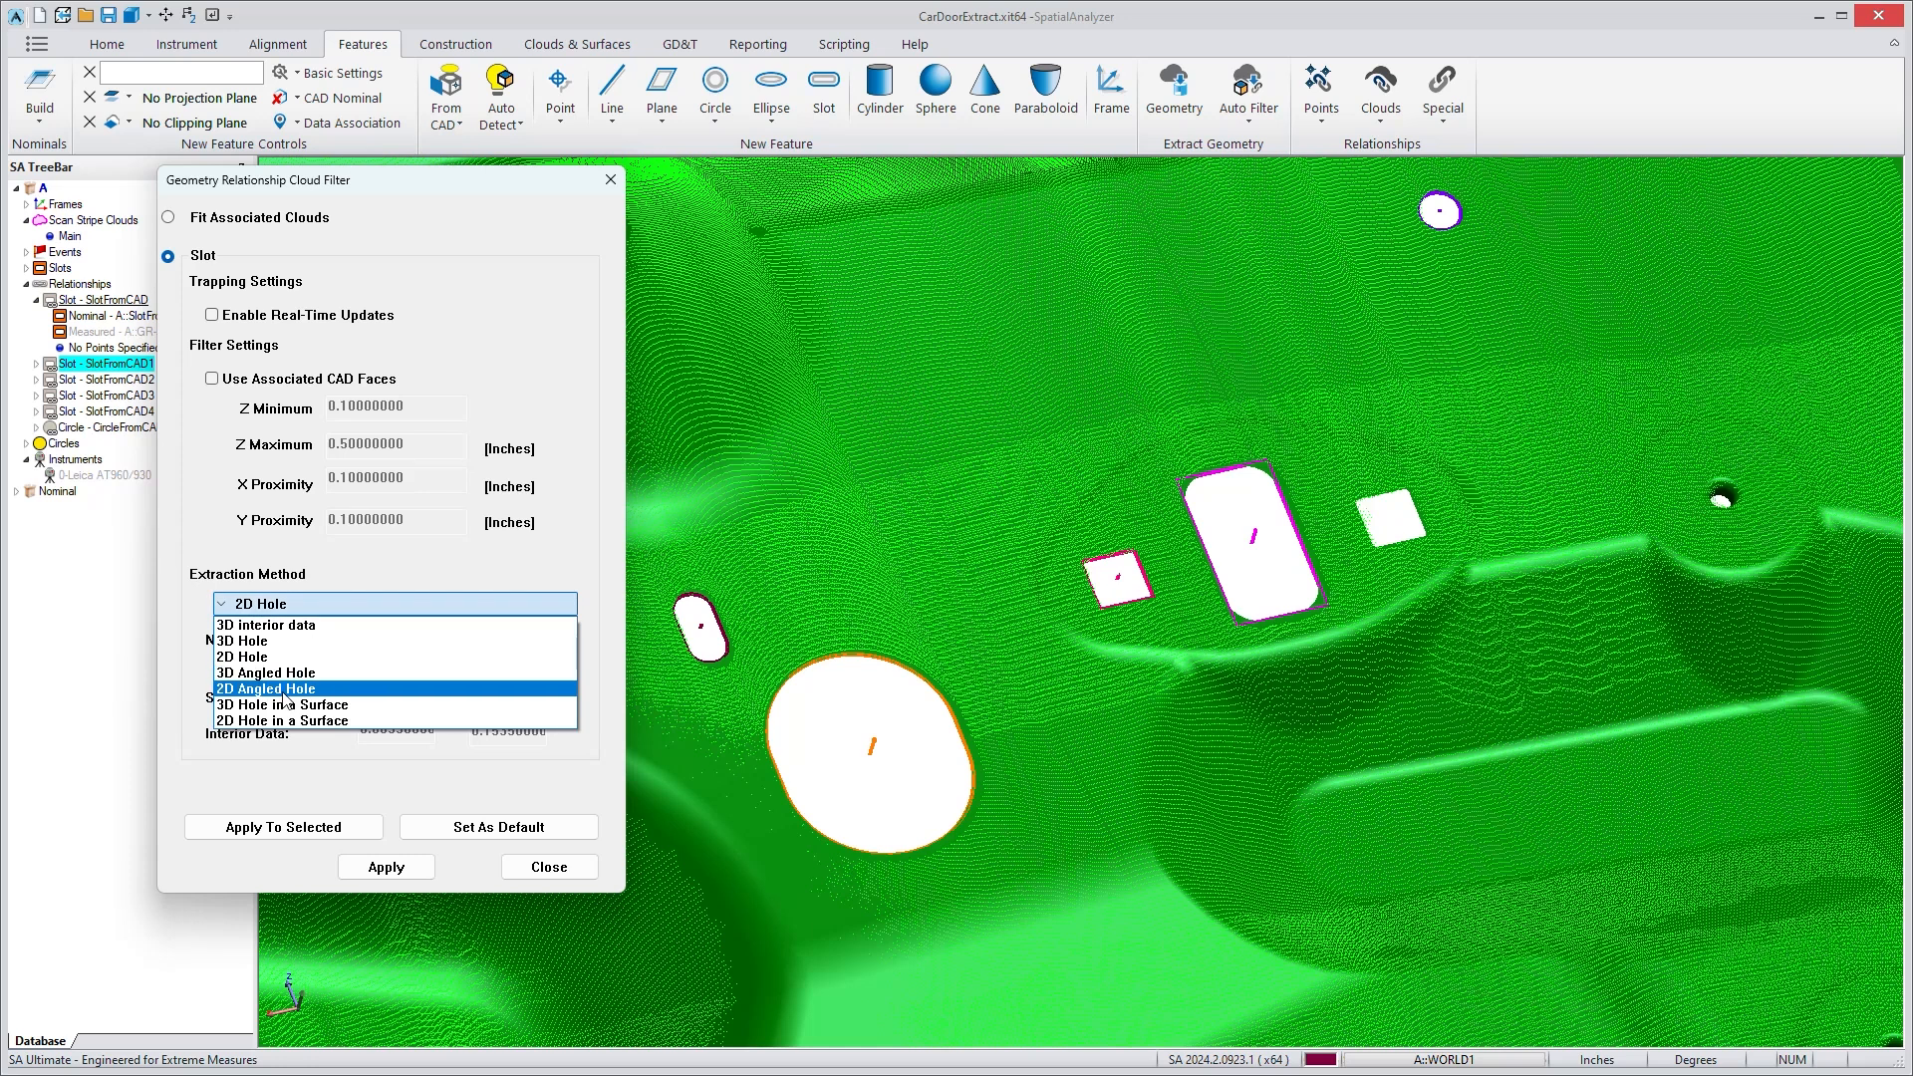
left_click(428, 606)
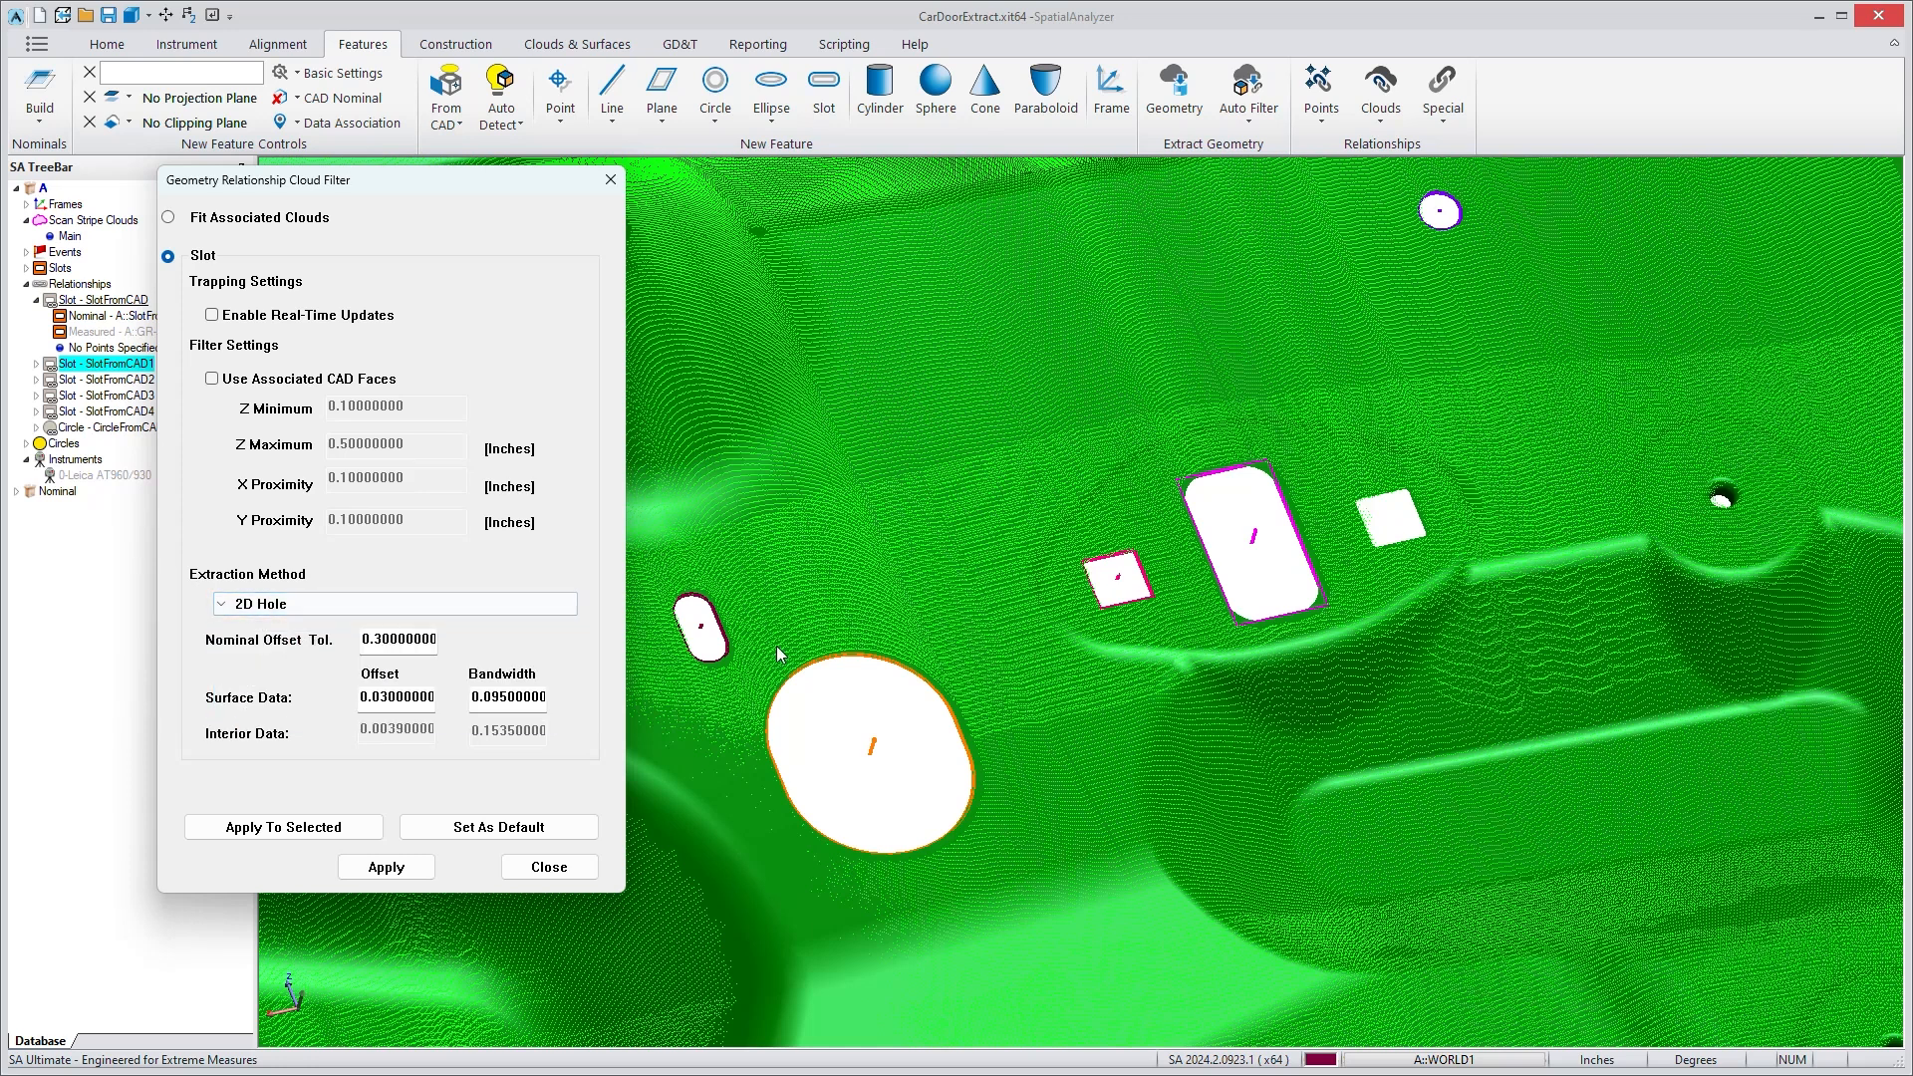
left_click(572, 869)
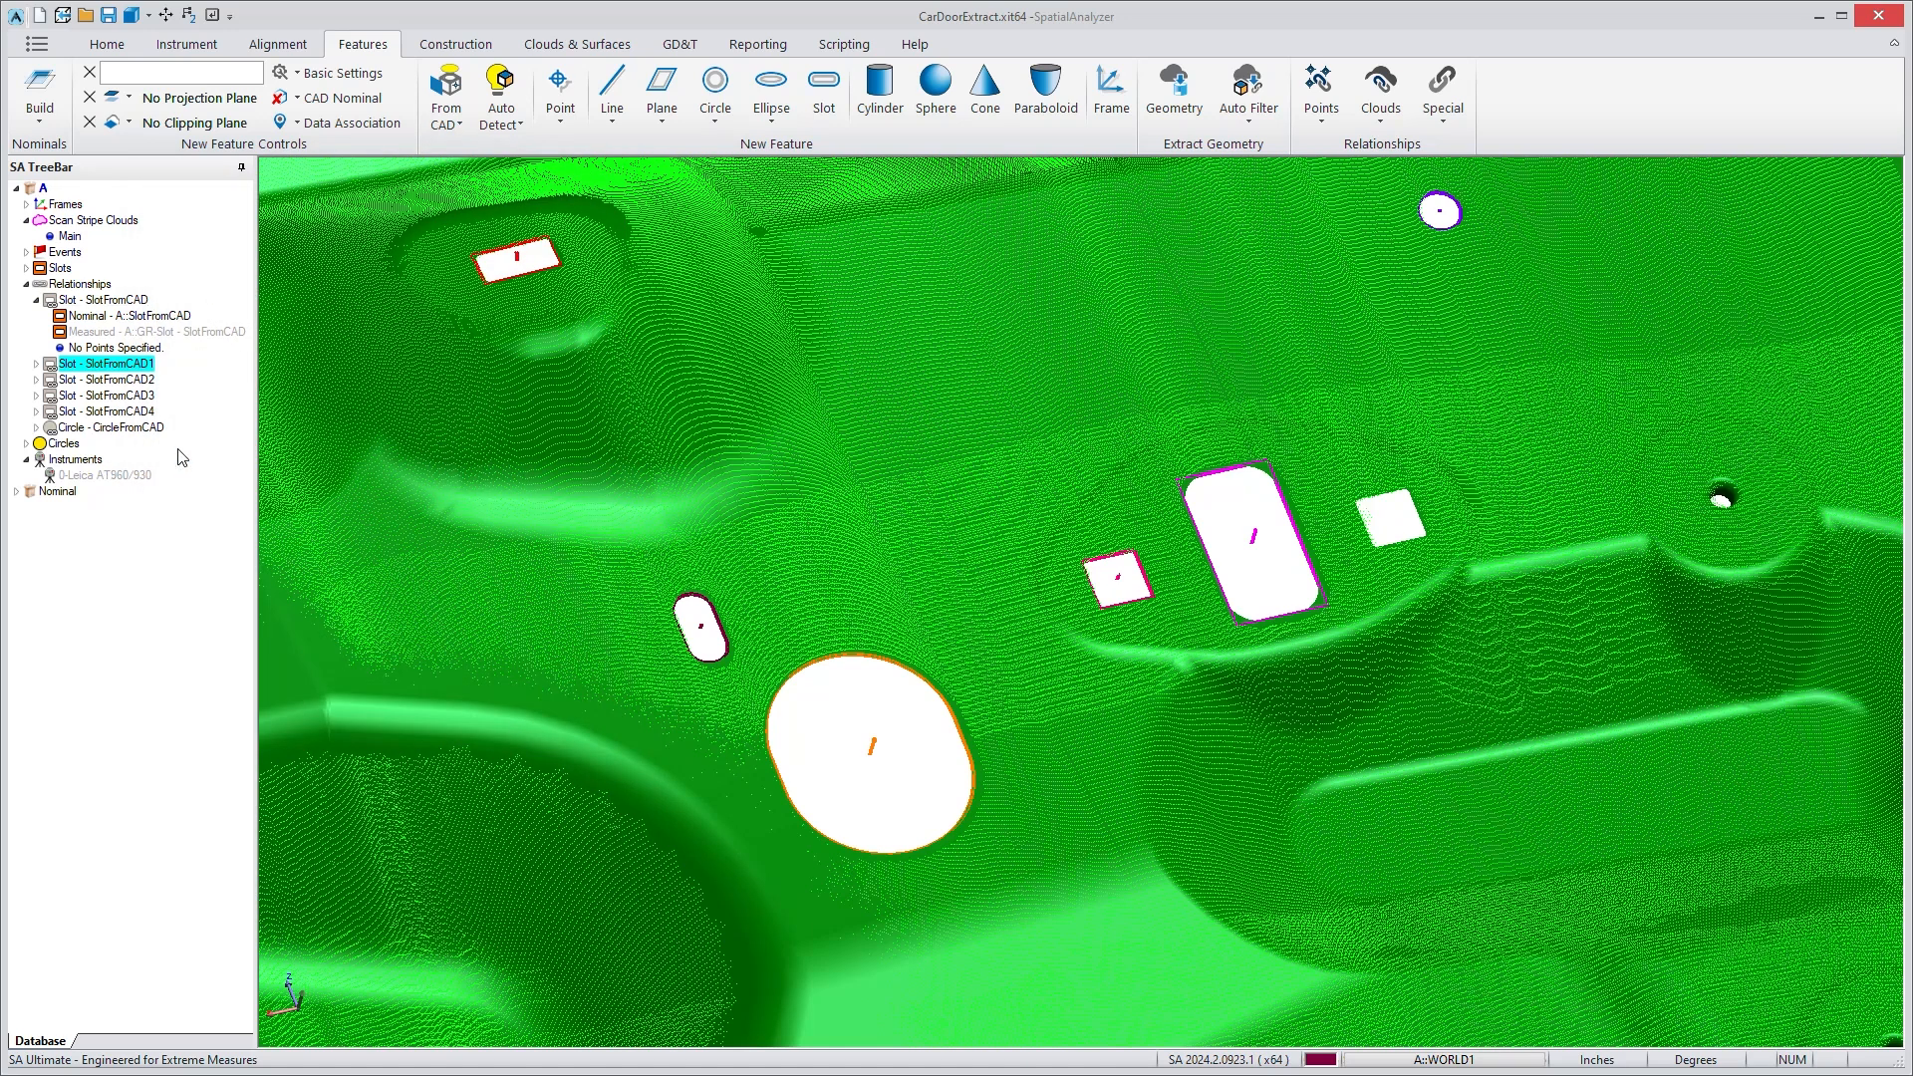
- Start the nominal geometry Auto Filter and add all slot and circle relationships of collection A for comparison
left_click(1248, 95)
left_click_drag(439, 1, 1742, 211)
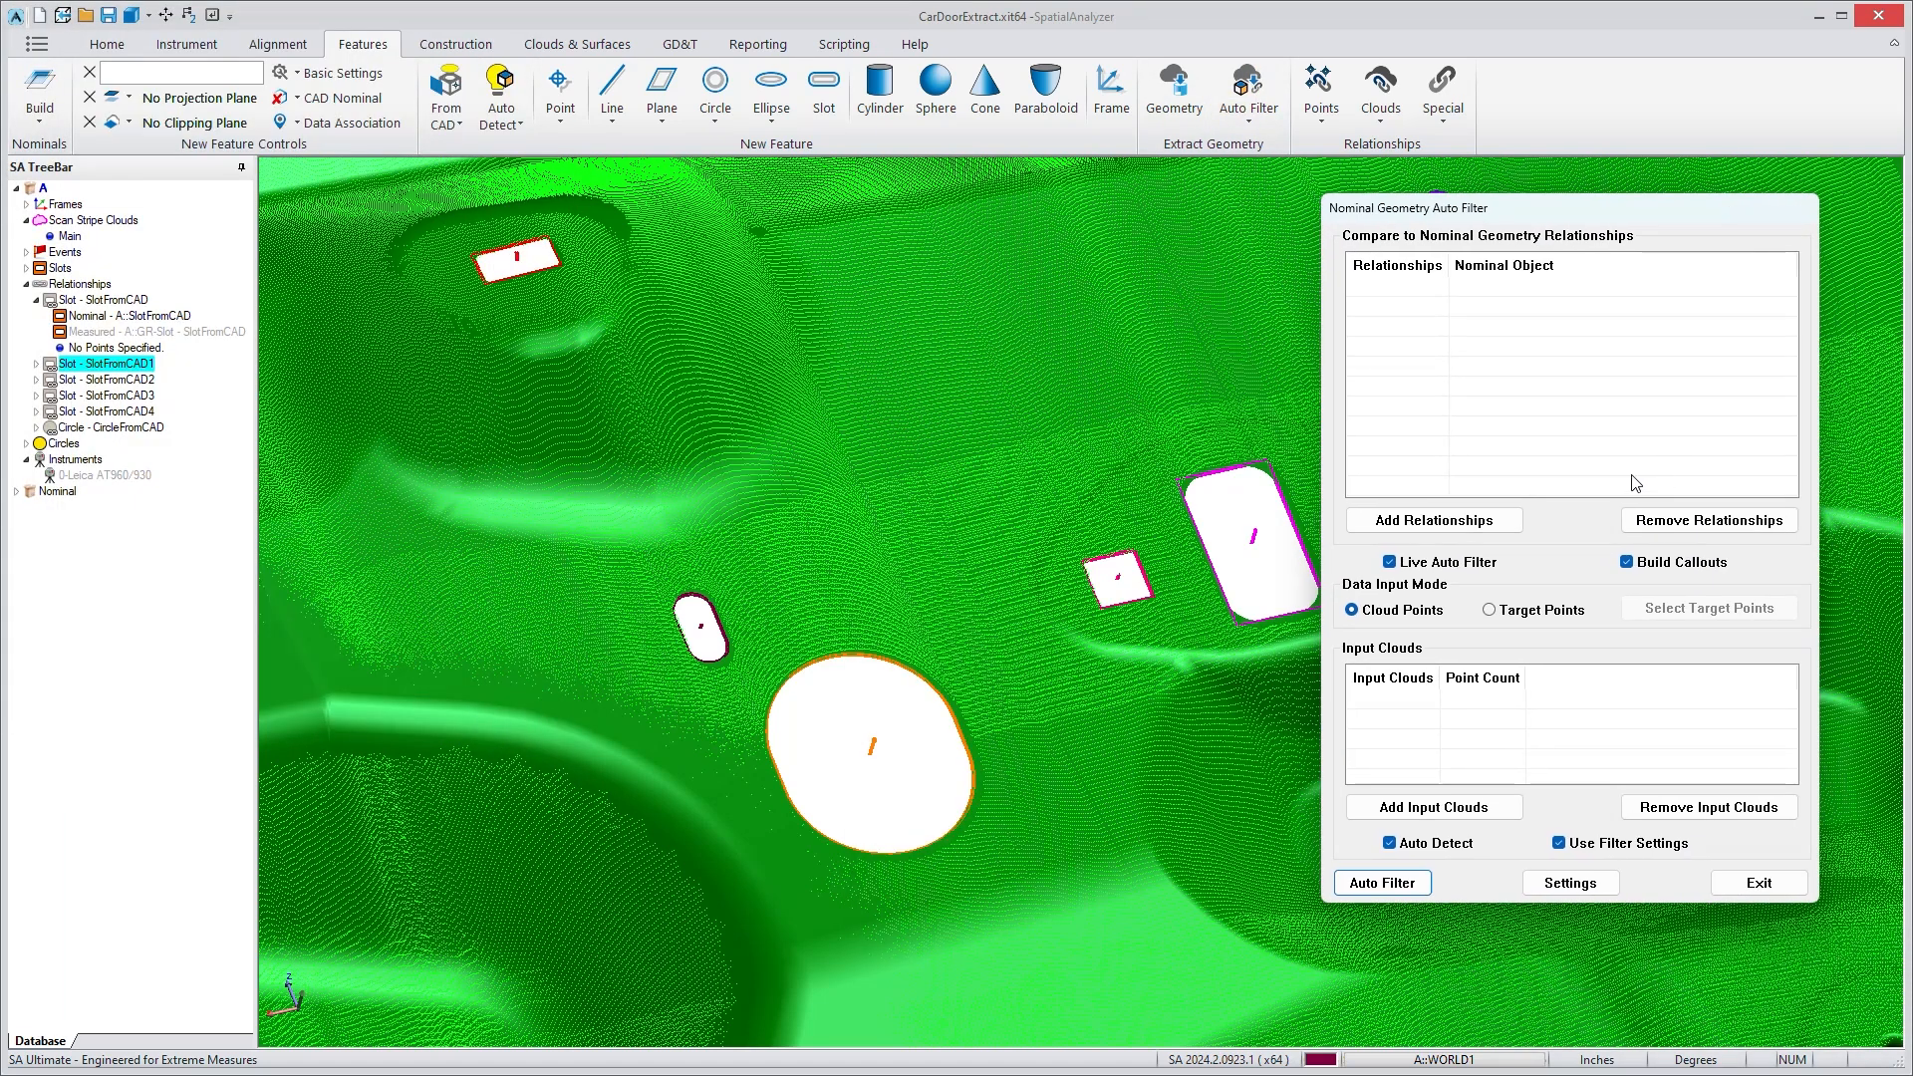
left_click(1500, 523)
left_click(346, 596)
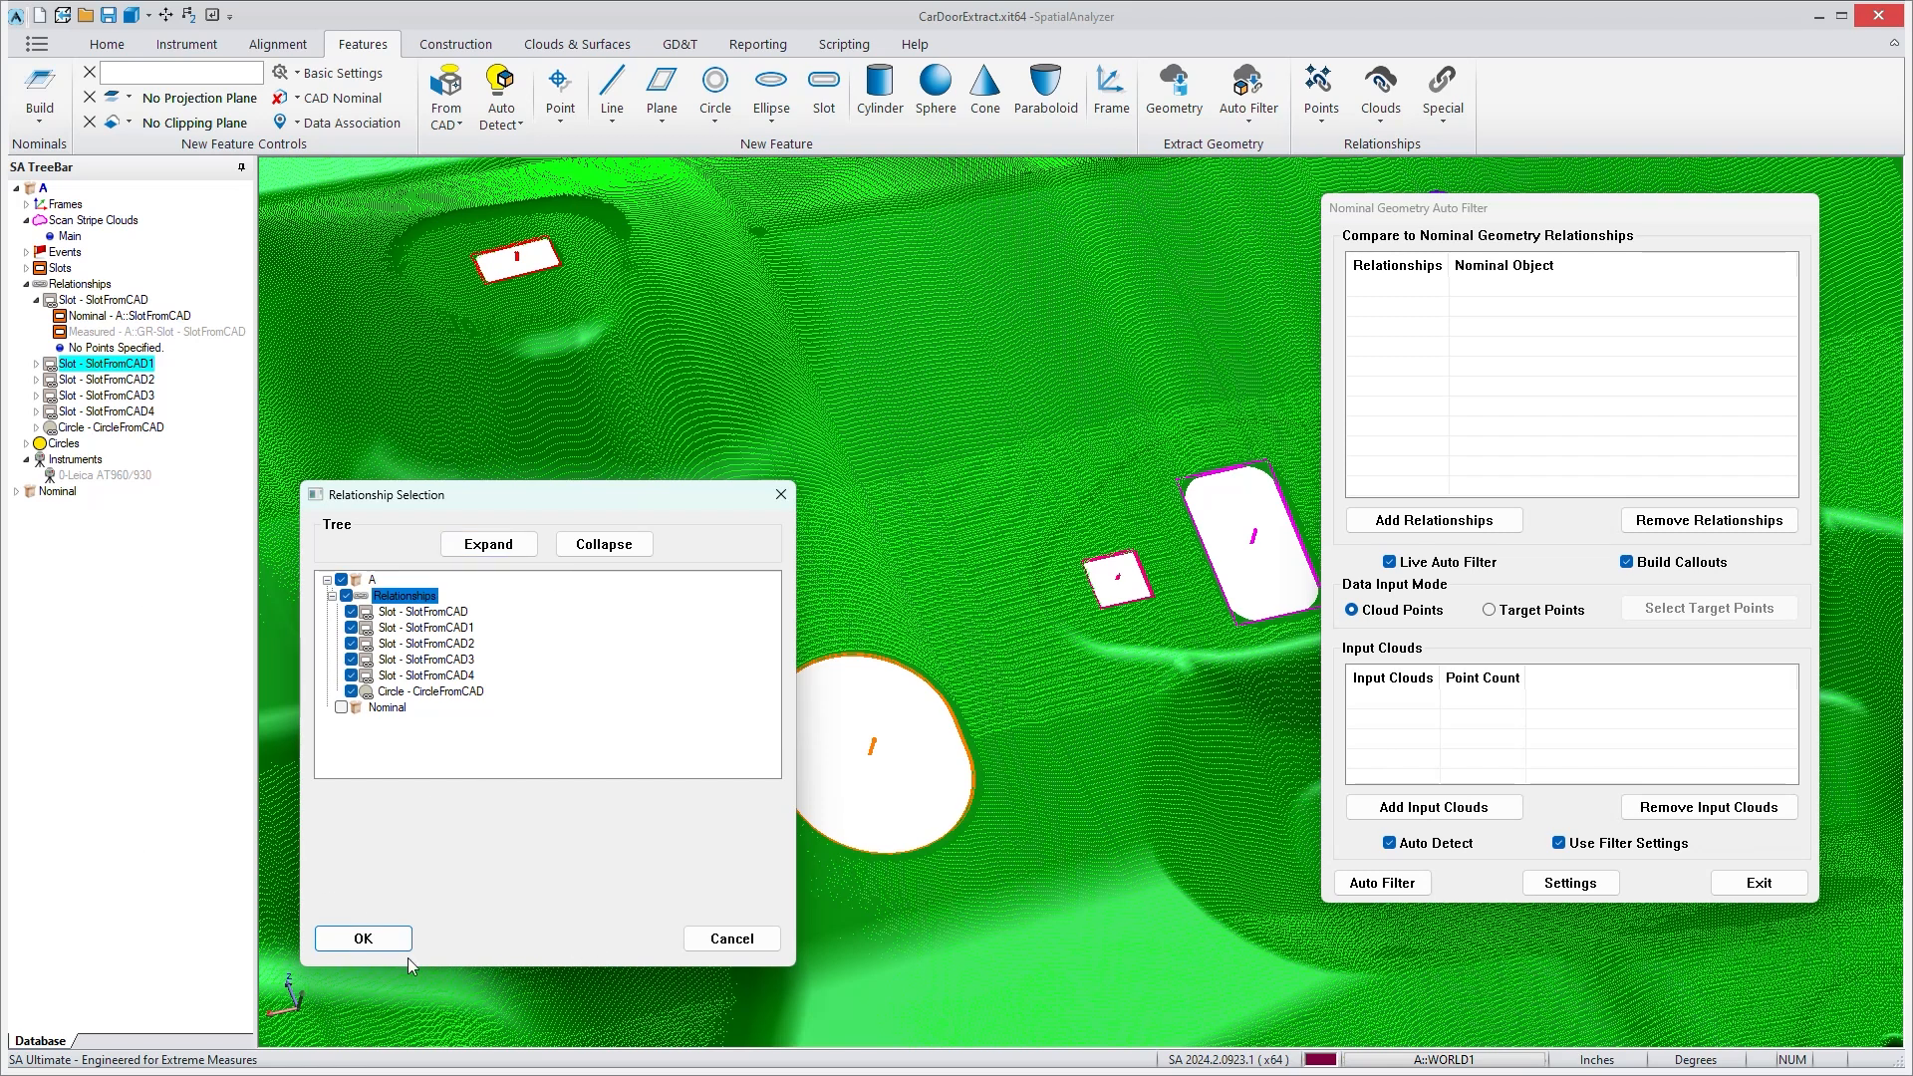
left_click(385, 938)
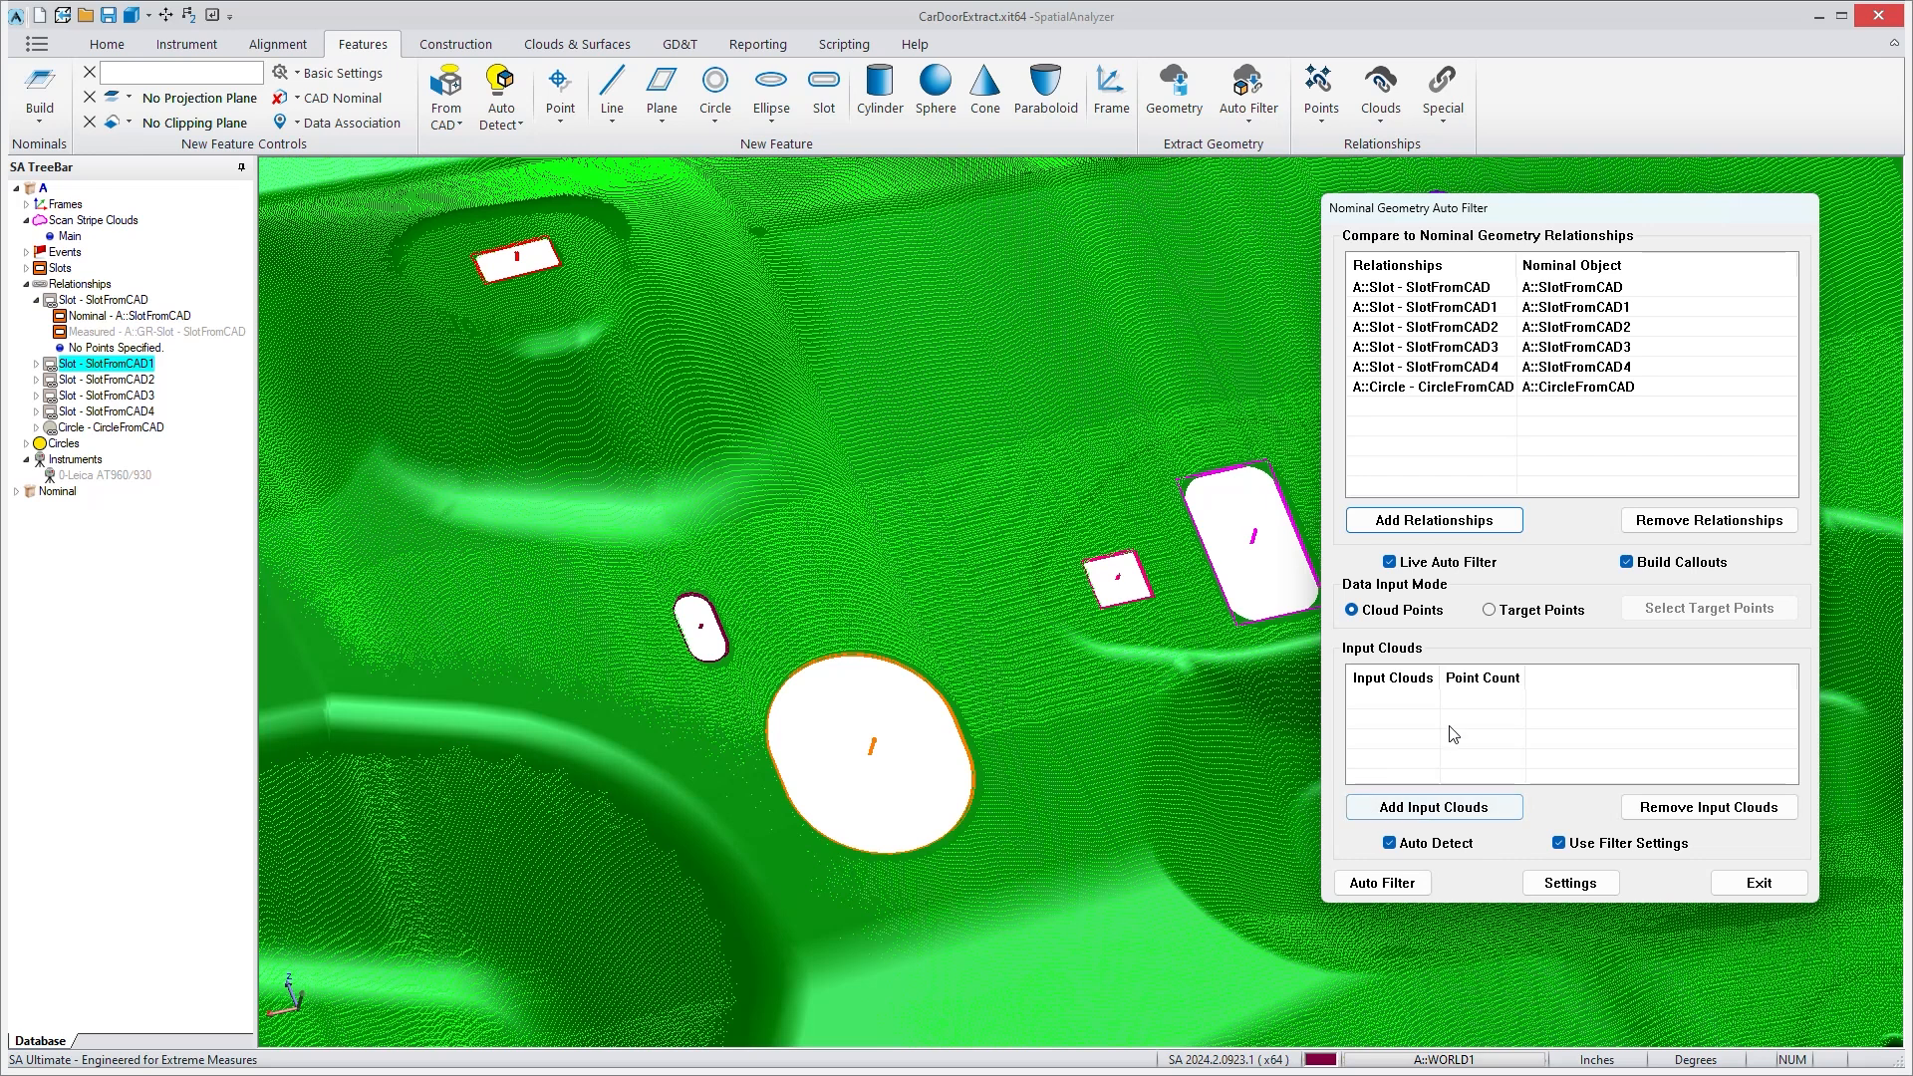
- Add the Main scan stripe cloud as the input cloud and run the Auto Filter
left_click(1434, 807)
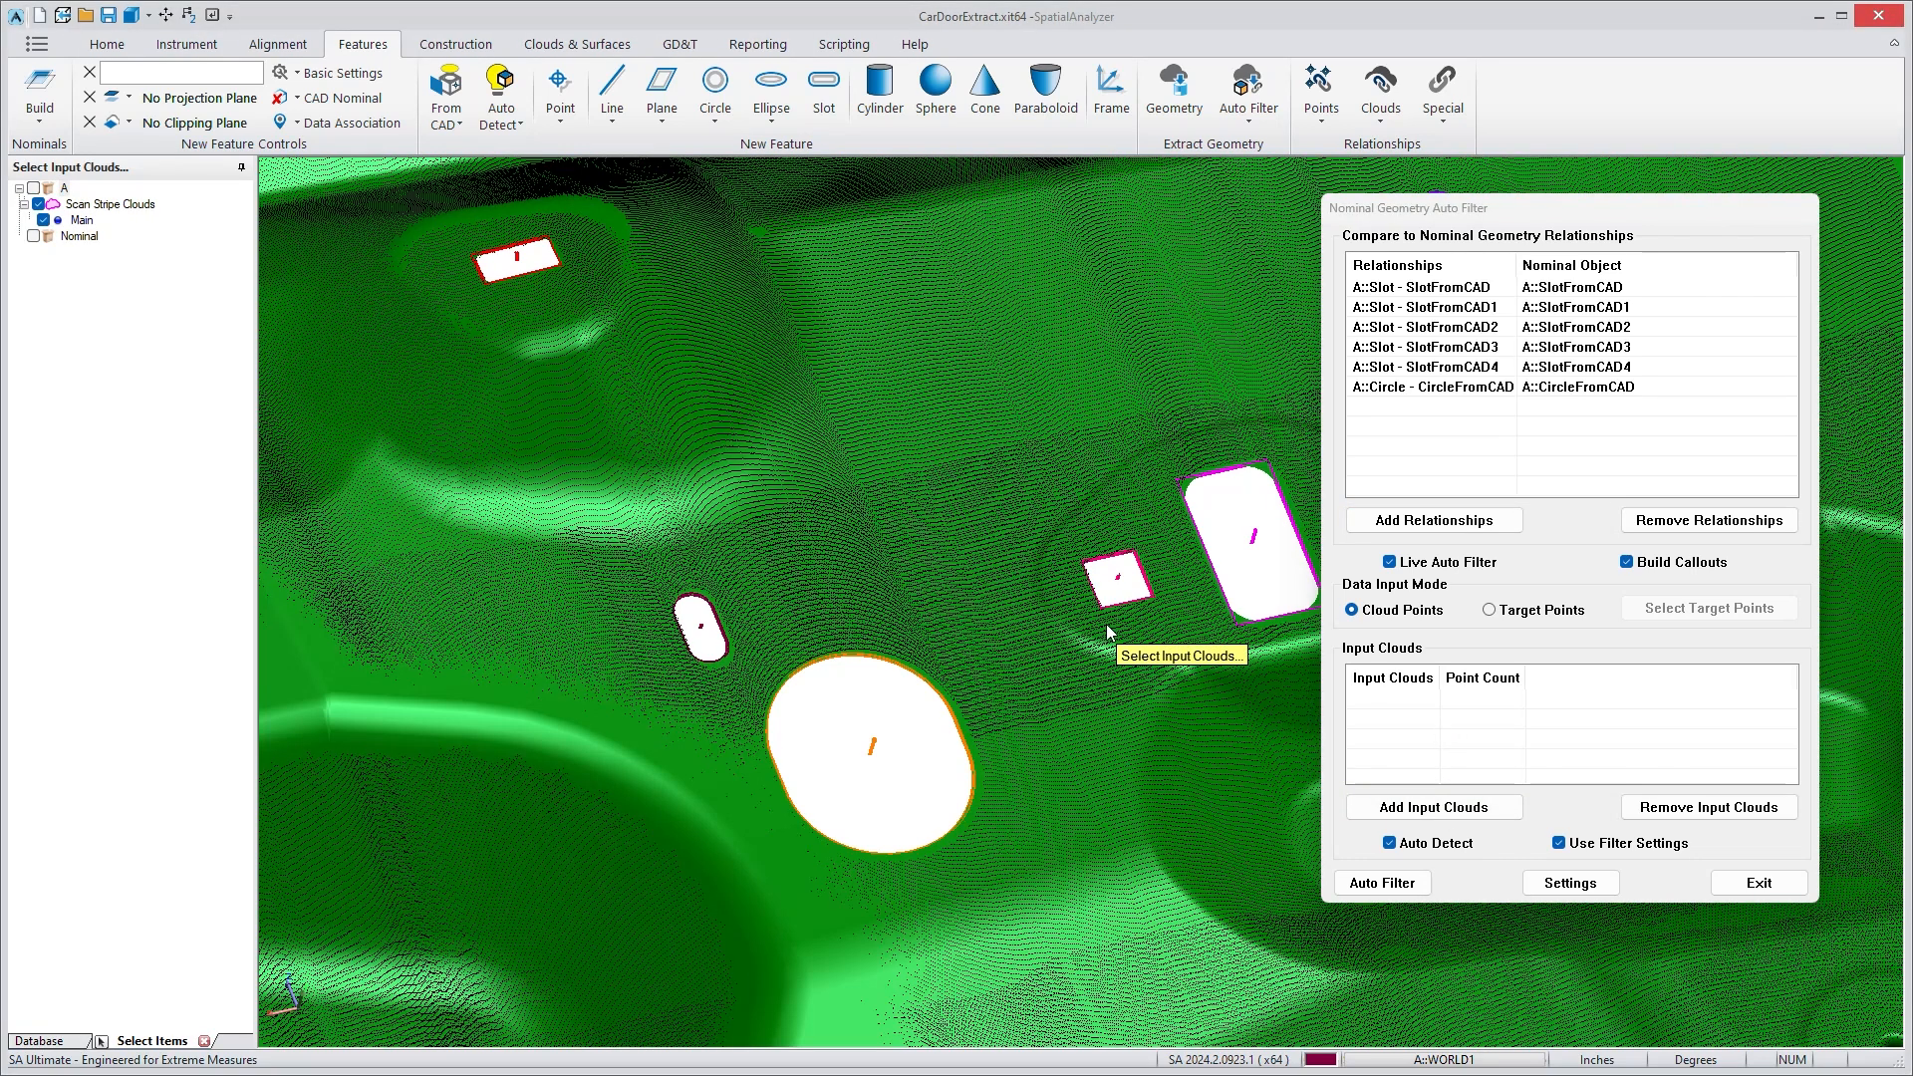
key("Return")
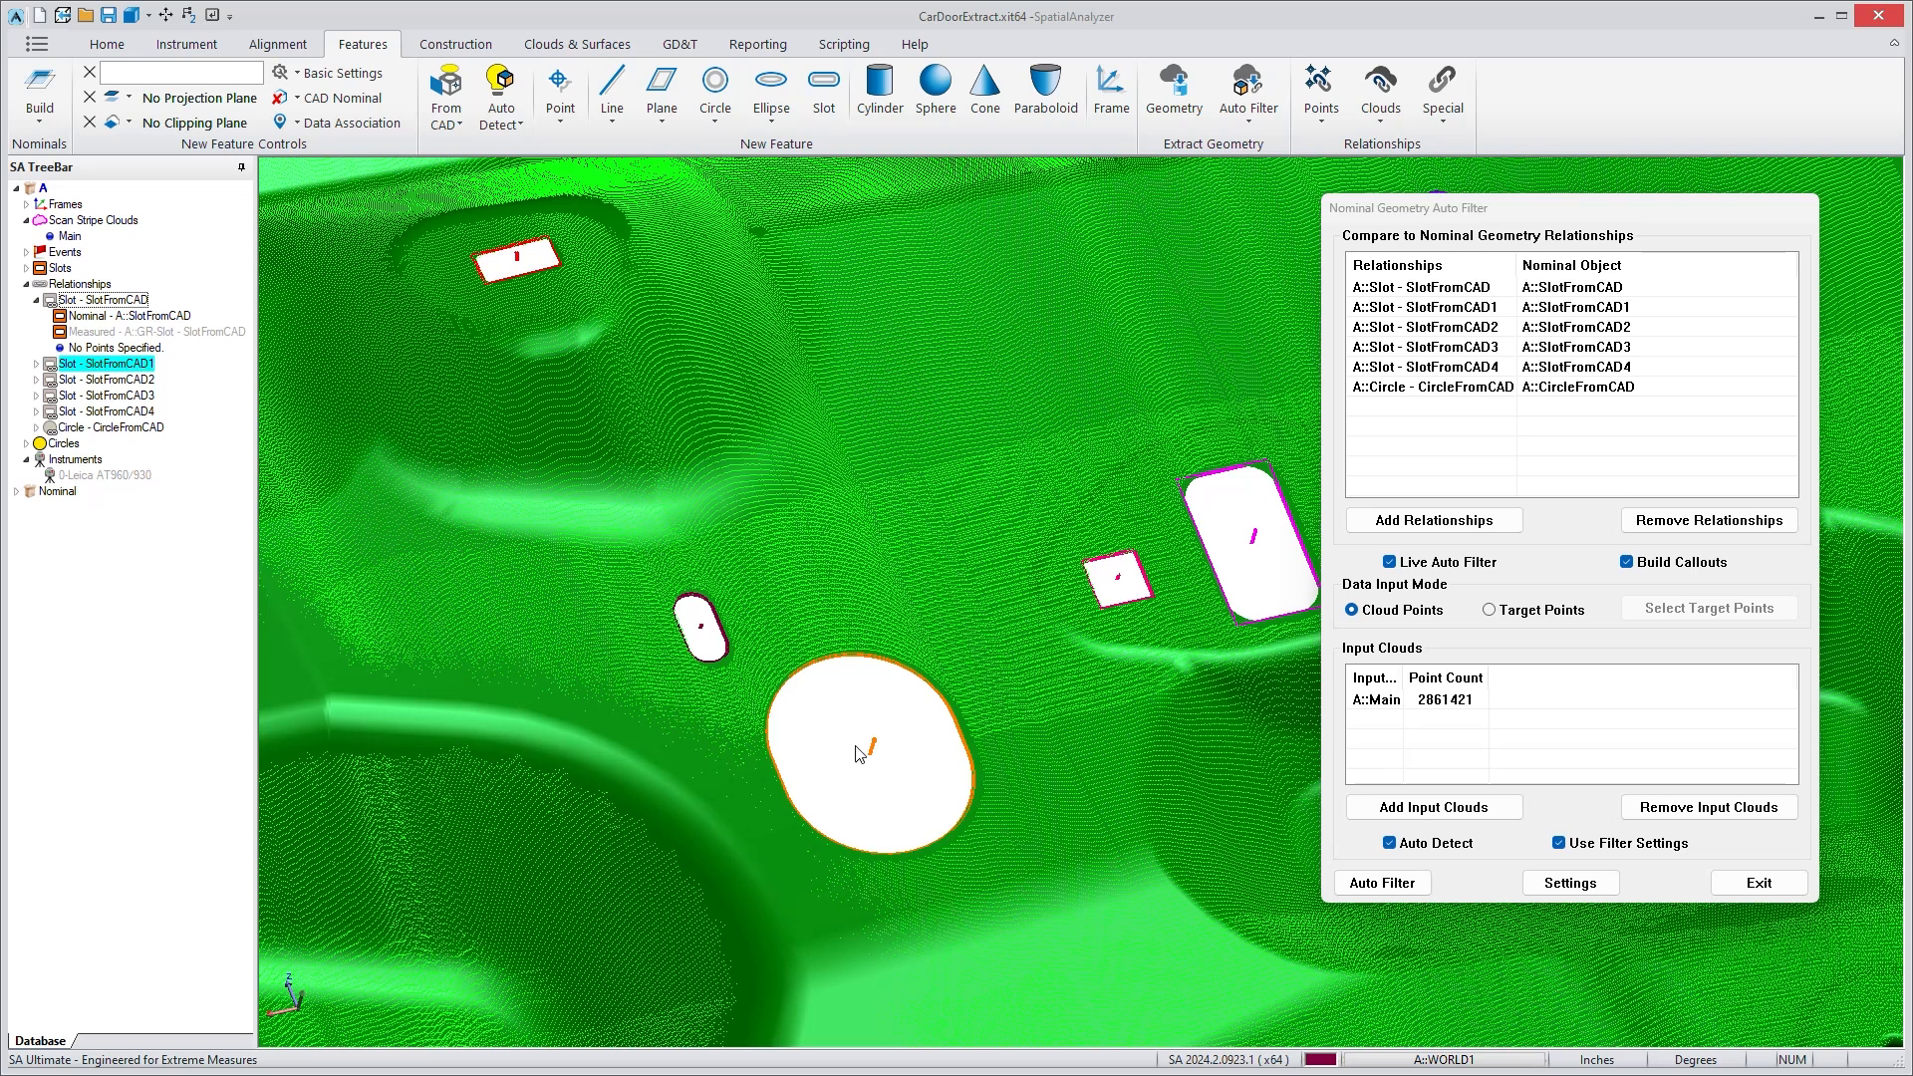
left_click(1382, 883)
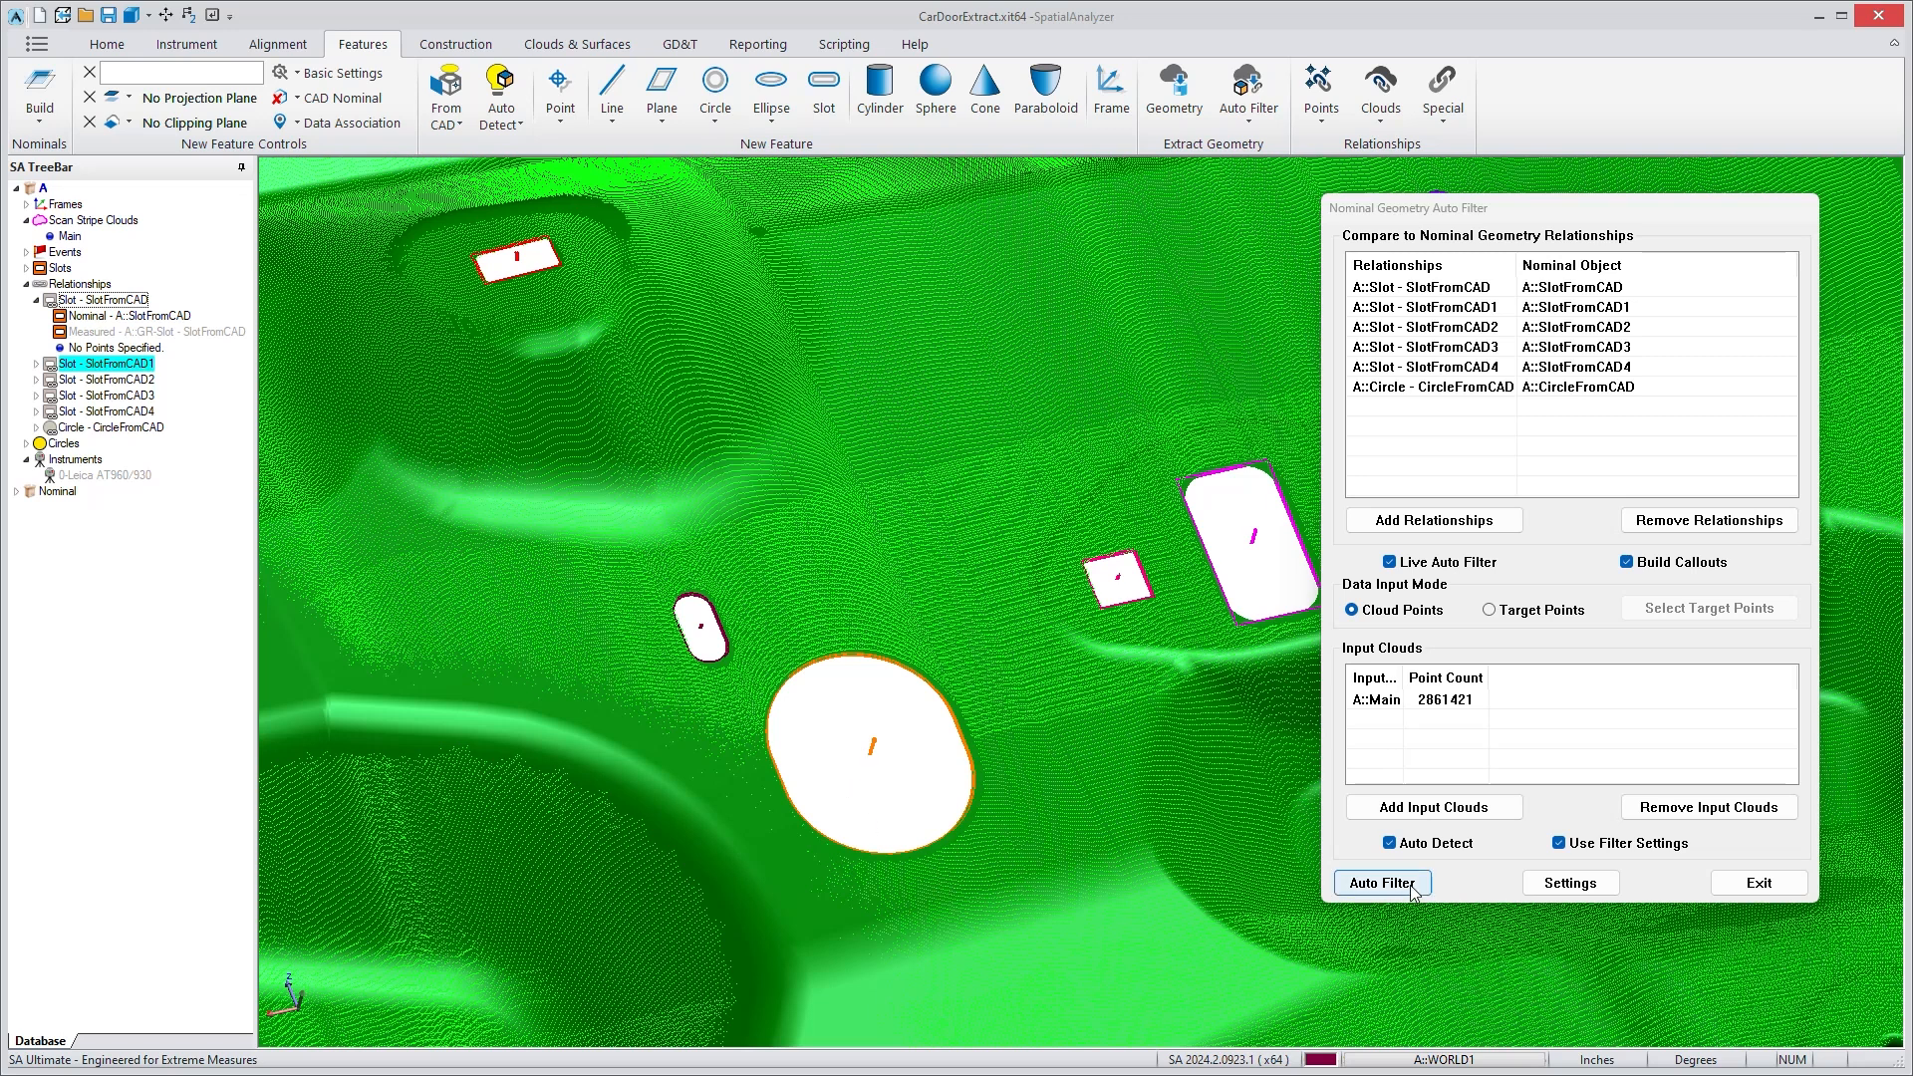